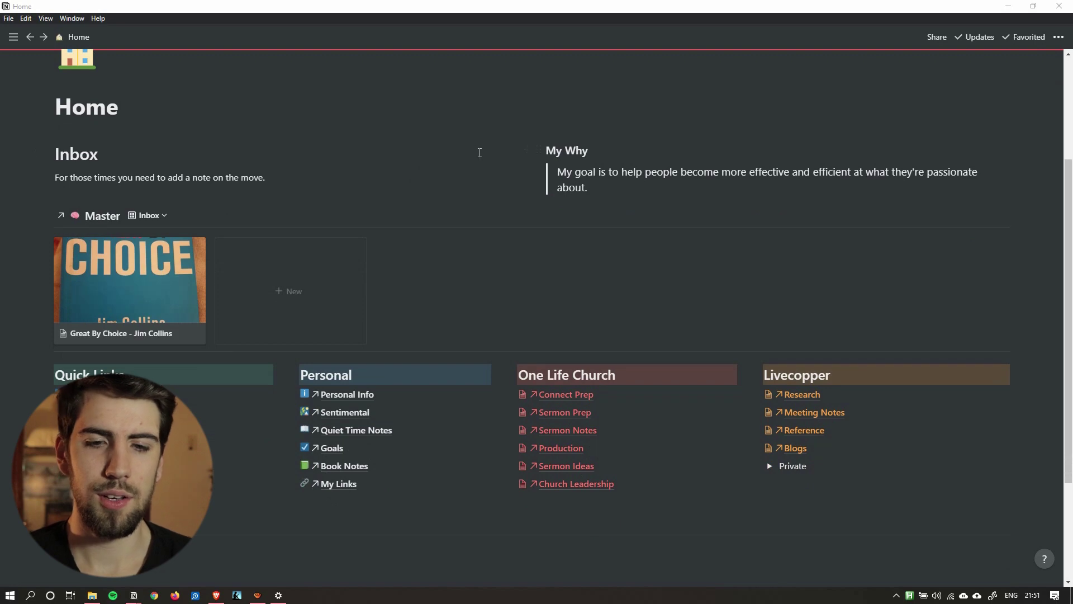
{"action": "scroll", "coordinate": [483, 168], "scroll_direction": "up", "scroll_amount": 1}
{"action": "scroll", "coordinate": [485, 184], "scroll_direction": "up", "scroll_amount": 3}
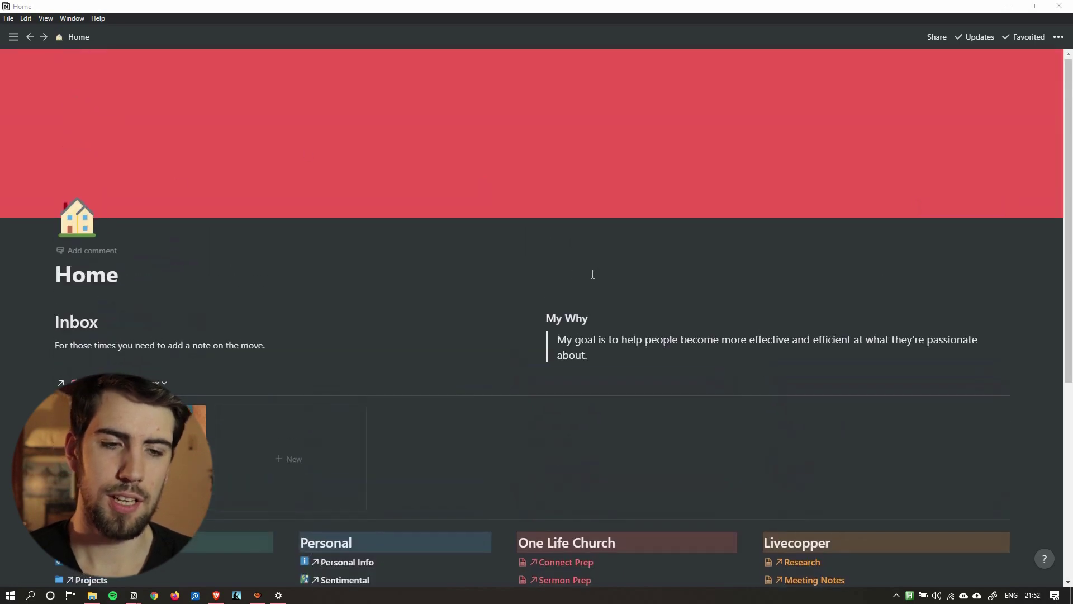
{"action": "scroll", "coordinate": [592, 274], "scroll_direction": "down", "scroll_amount": 1}
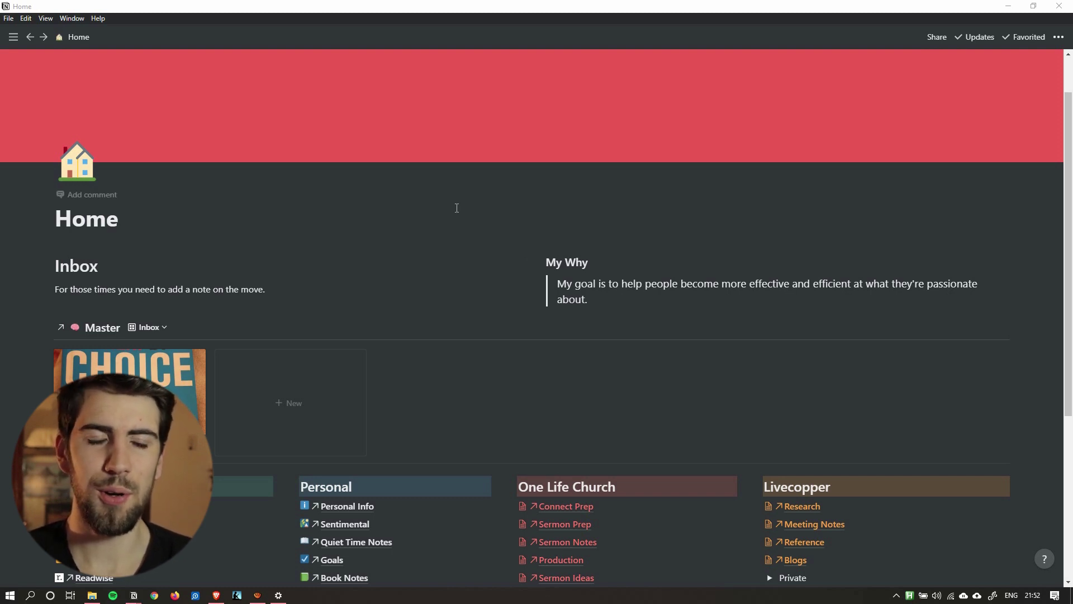
{"action": "scroll", "coordinate": [462, 268], "scroll_direction": "down", "scroll_amount": 1}
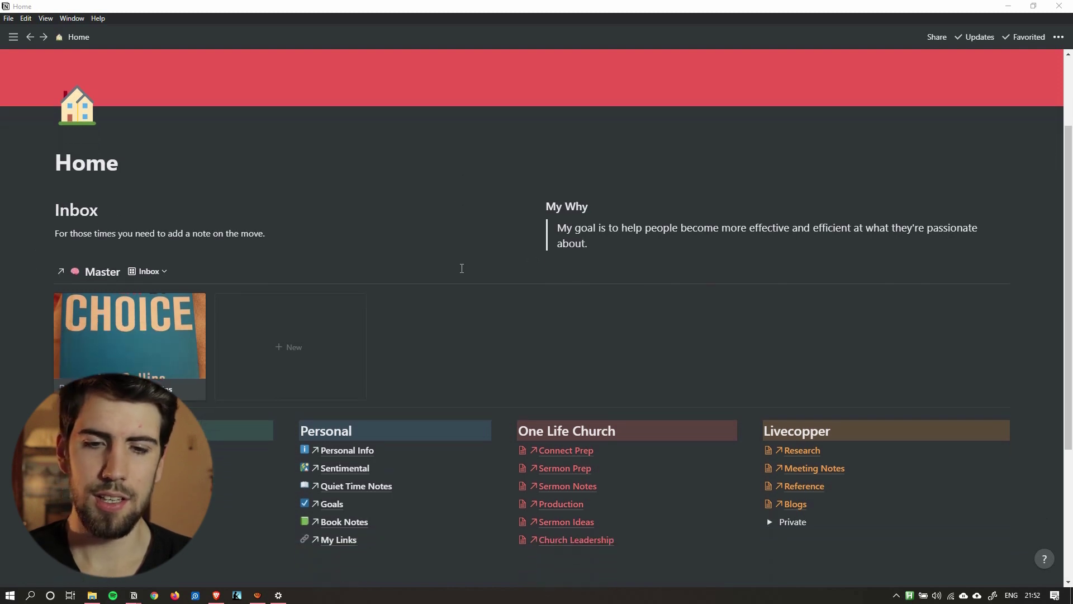
{"action": "scroll", "coordinate": [462, 268], "scroll_direction": "up", "scroll_amount": 2}
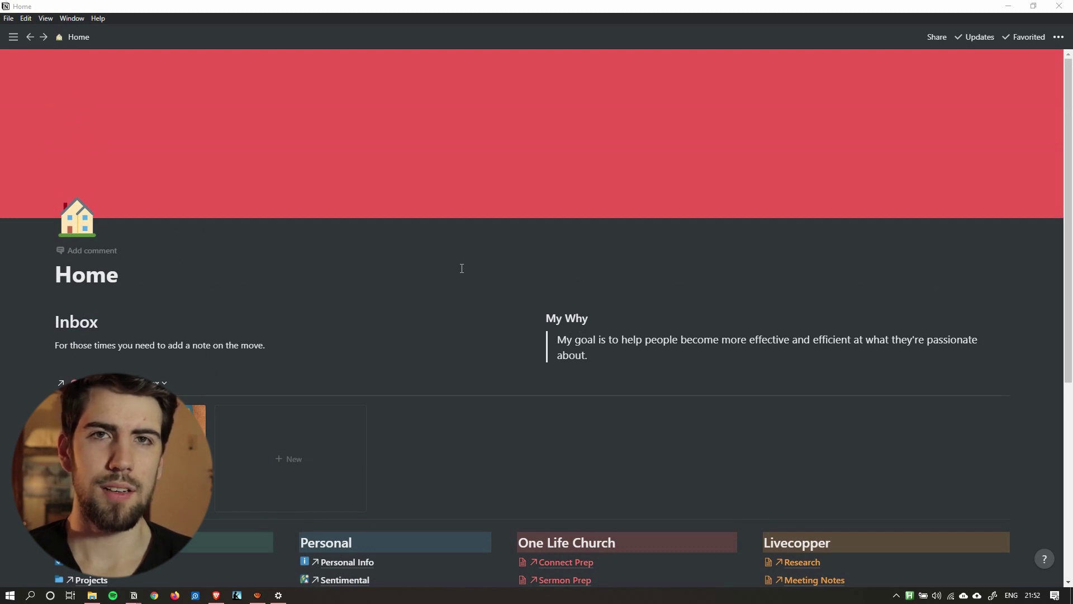
{"action": "scroll", "coordinate": [462, 268], "scroll_direction": "down", "scroll_amount": 1}
{"action": "scroll", "coordinate": [462, 269], "scroll_direction": "up", "scroll_amount": 1}
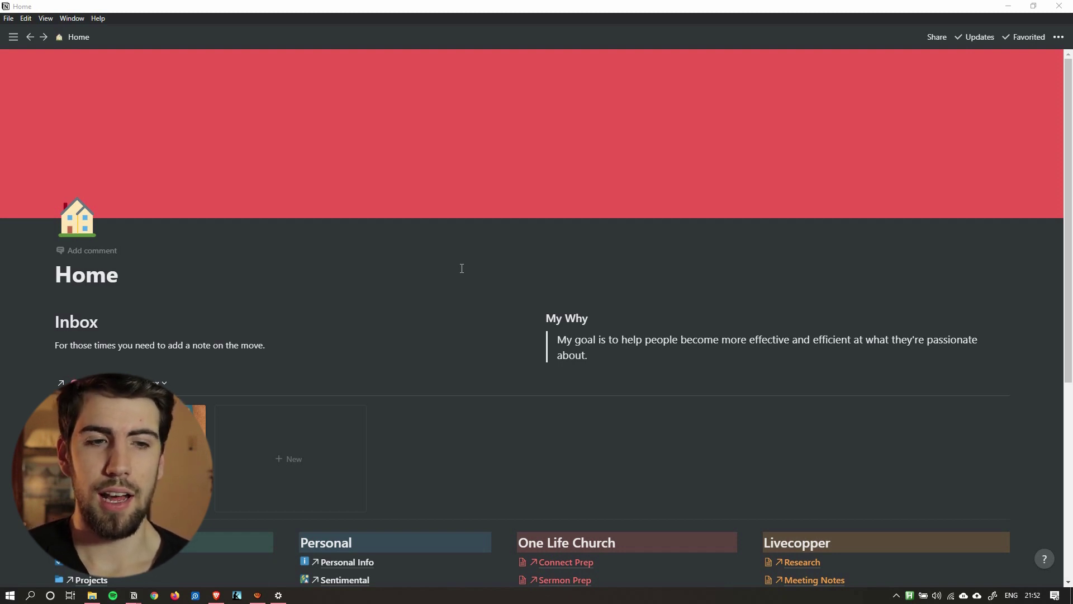
{"action": "scroll", "coordinate": [462, 269], "scroll_direction": "down", "scroll_amount": 2}
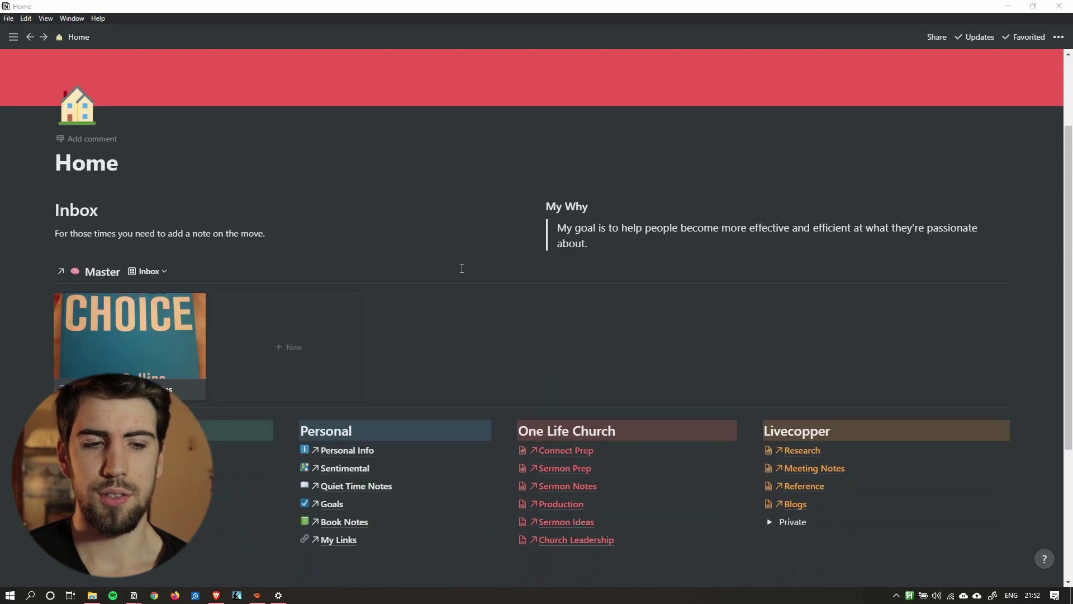
{"action": "scroll", "coordinate": [462, 268], "scroll_direction": "down", "scroll_amount": 3}
{"action": "scroll", "coordinate": [391, 308], "scroll_direction": "down", "scroll_amount": 1}
{"action": "scroll", "coordinate": [317, 339], "scroll_direction": "up", "scroll_amount": 2}
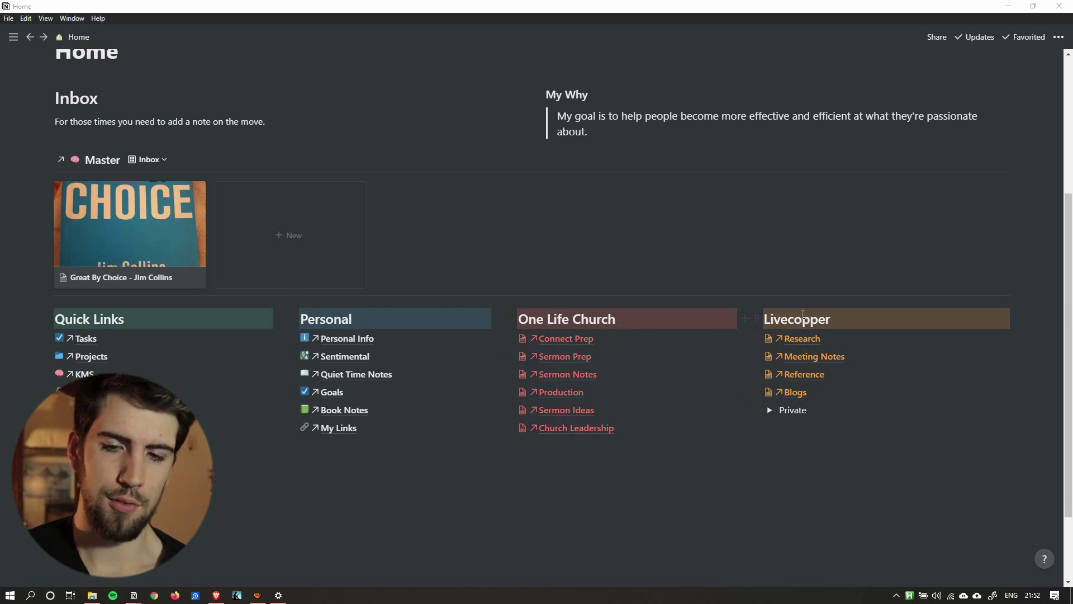
{"action": "mouse_move", "coordinate": [795, 505]}
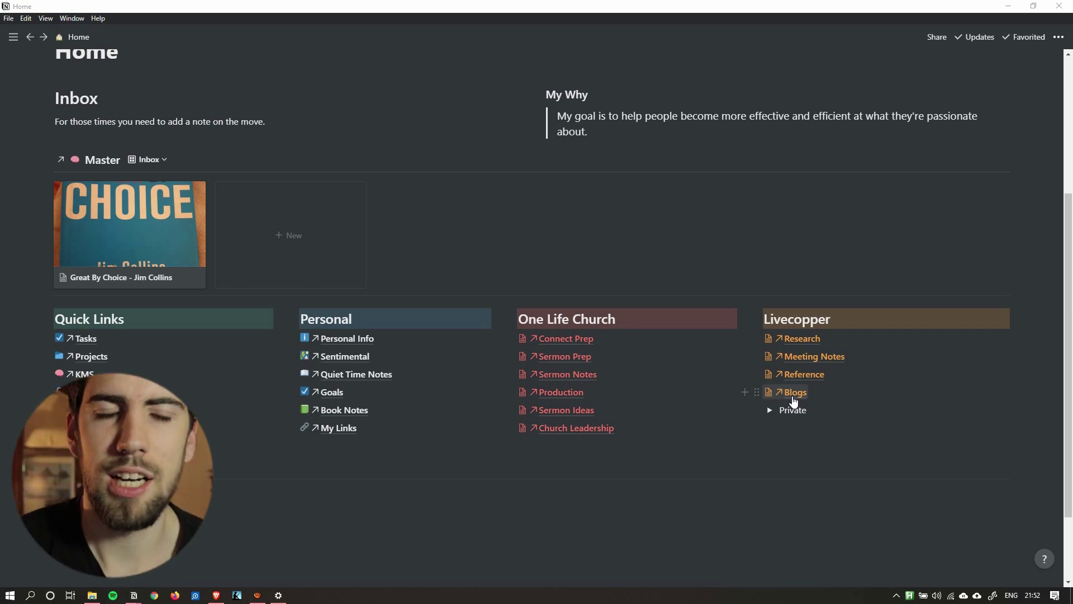
{"action": "scroll", "coordinate": [576, 416], "scroll_direction": "up", "scroll_amount": 1}
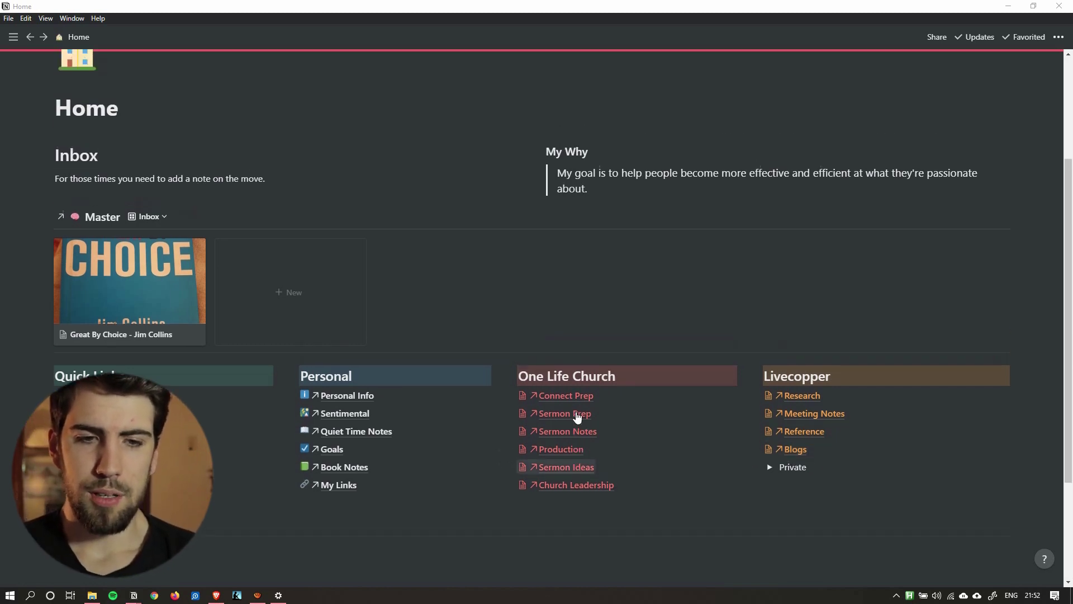
{"action": "scroll", "coordinate": [577, 417], "scroll_direction": "up", "scroll_amount": 1}
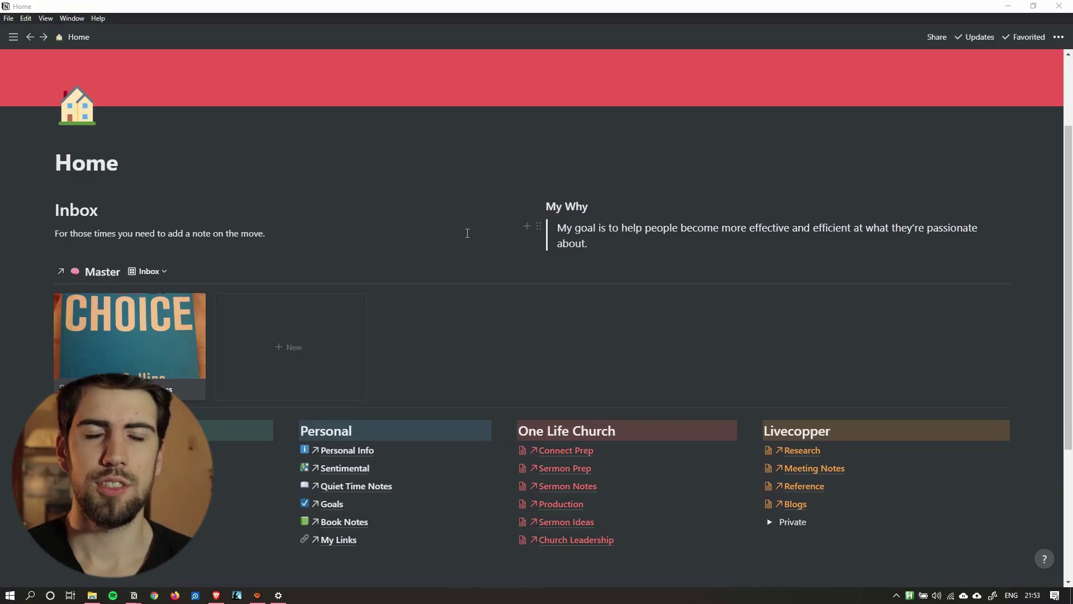
{"action": "mouse_move", "coordinate": [407, 162]}
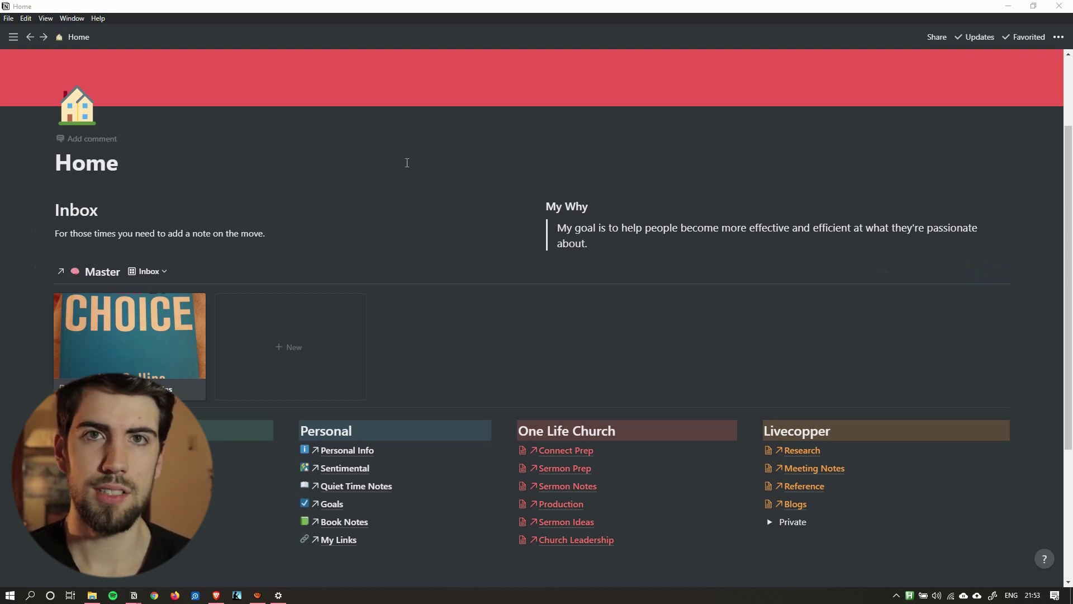
Open the KMS Master database from Home and browse its 339-note table in all directions
{"action": "left_click", "coordinate": [102, 271]}
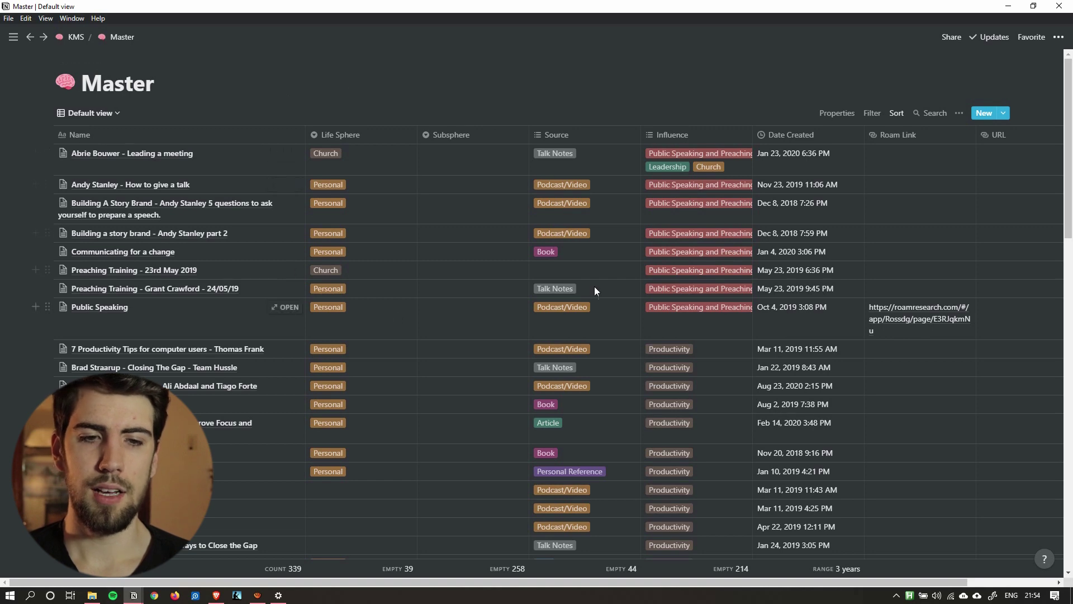
{"action": "scroll", "coordinate": [607, 240], "scroll_direction": "down", "scroll_amount": 10}
{"action": "scroll", "coordinate": [602, 246], "scroll_direction": "down", "scroll_amount": 3}
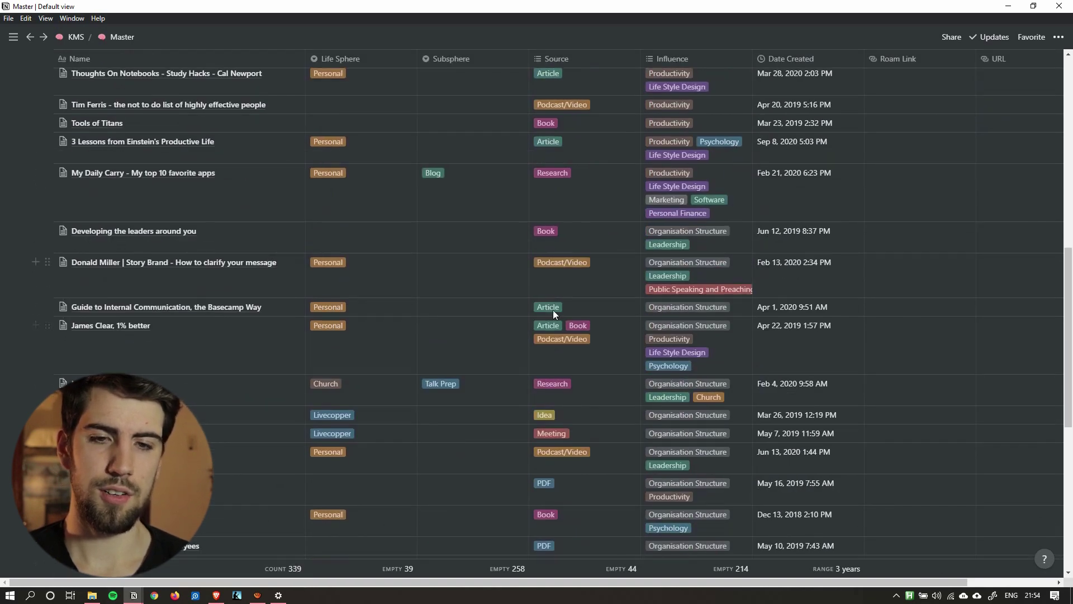
{"action": "scroll", "coordinate": [553, 311], "scroll_direction": "up", "scroll_amount": 10}
{"action": "scroll", "coordinate": [687, 166], "scroll_direction": "up", "scroll_amount": 4}
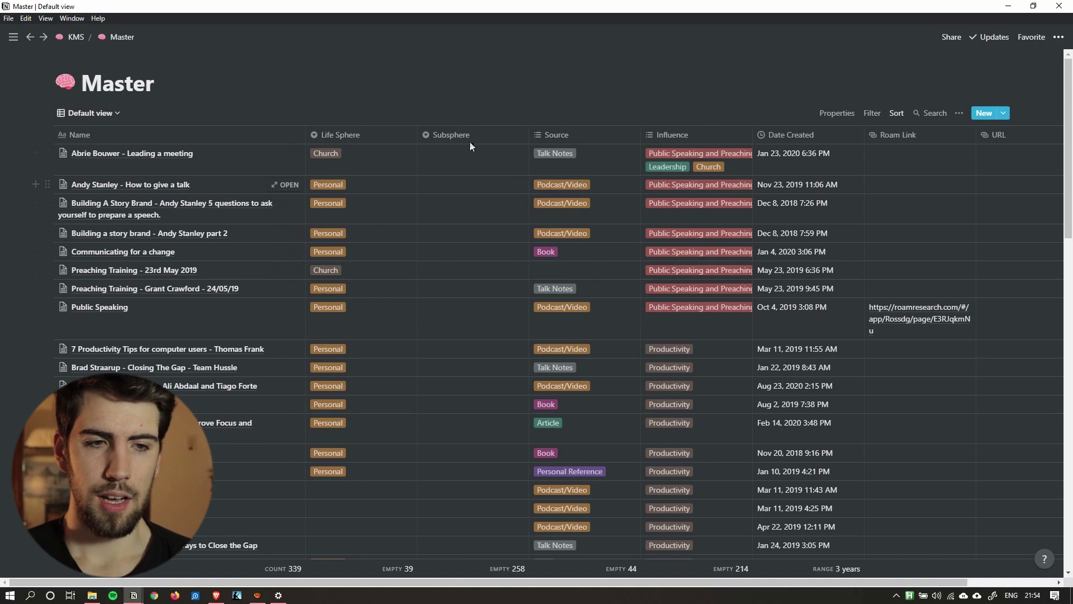
{"action": "scroll", "coordinate": [595, 222], "scroll_direction": "down", "scroll_amount": 7}
{"action": "scroll", "coordinate": [595, 221], "scroll_direction": "down", "scroll_amount": 2}
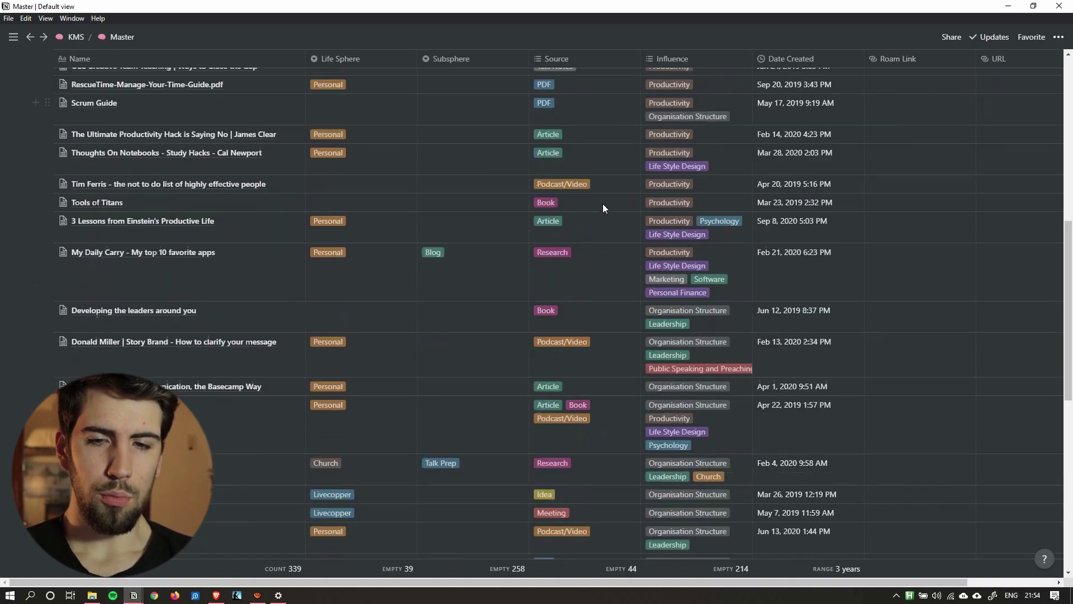
{"action": "scroll", "coordinate": [601, 207], "scroll_direction": "down", "scroll_amount": 6}
{"action": "scroll", "coordinate": [602, 206], "scroll_direction": "down", "scroll_amount": 3}
{"action": "scroll", "coordinate": [601, 206], "scroll_direction": "up", "scroll_amount": 5}
{"action": "scroll", "coordinate": [579, 252], "scroll_direction": "up", "scroll_amount": 10}
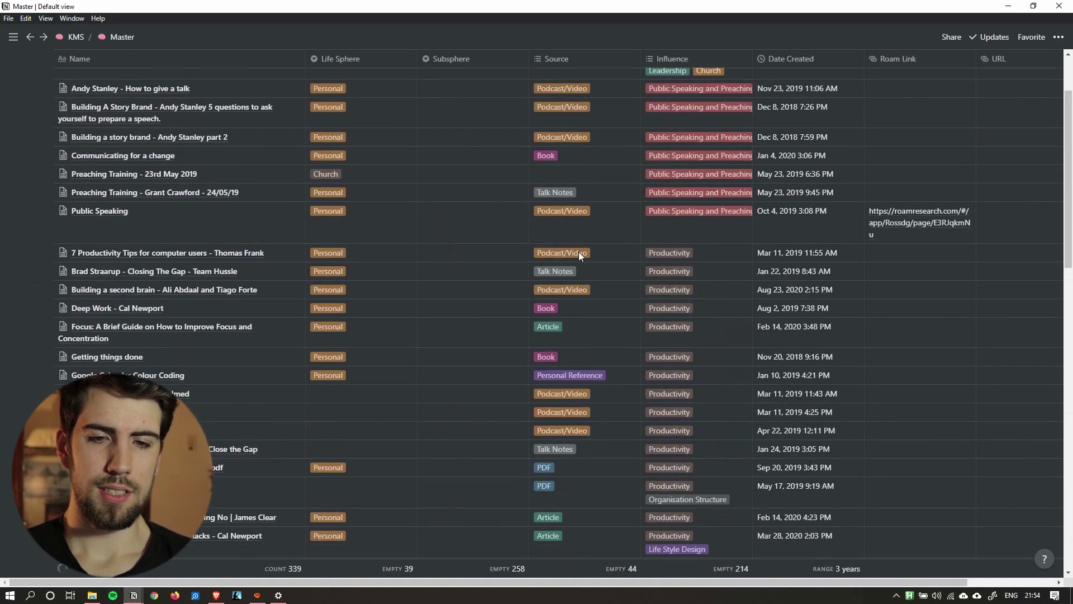
{"action": "scroll", "coordinate": [579, 251], "scroll_direction": "up", "scroll_amount": 3}
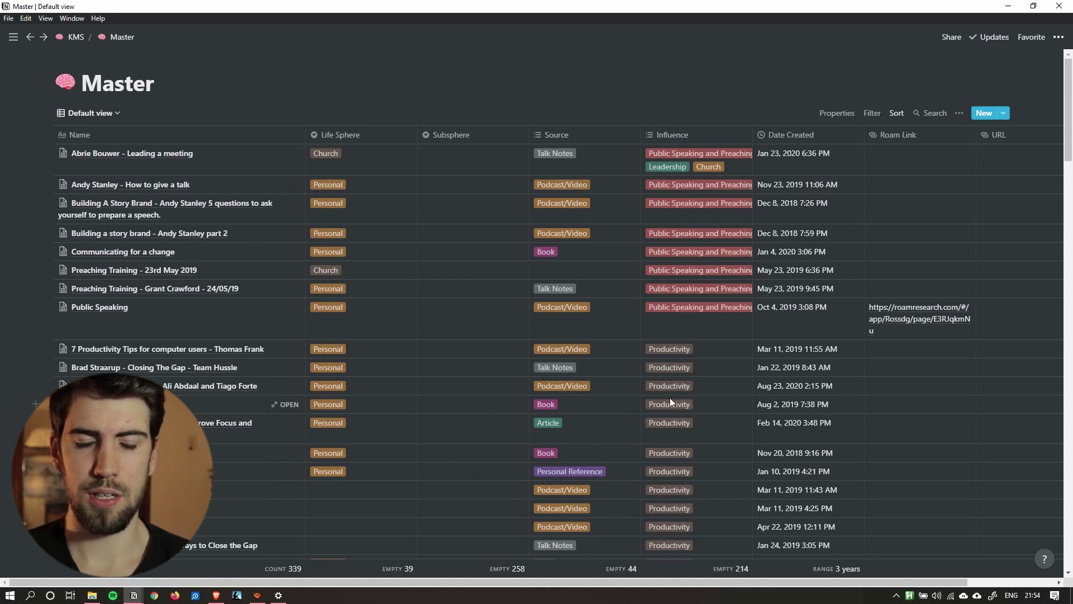
{"action": "scroll", "coordinate": [680, 394], "scroll_direction": "right", "scroll_amount": 3}
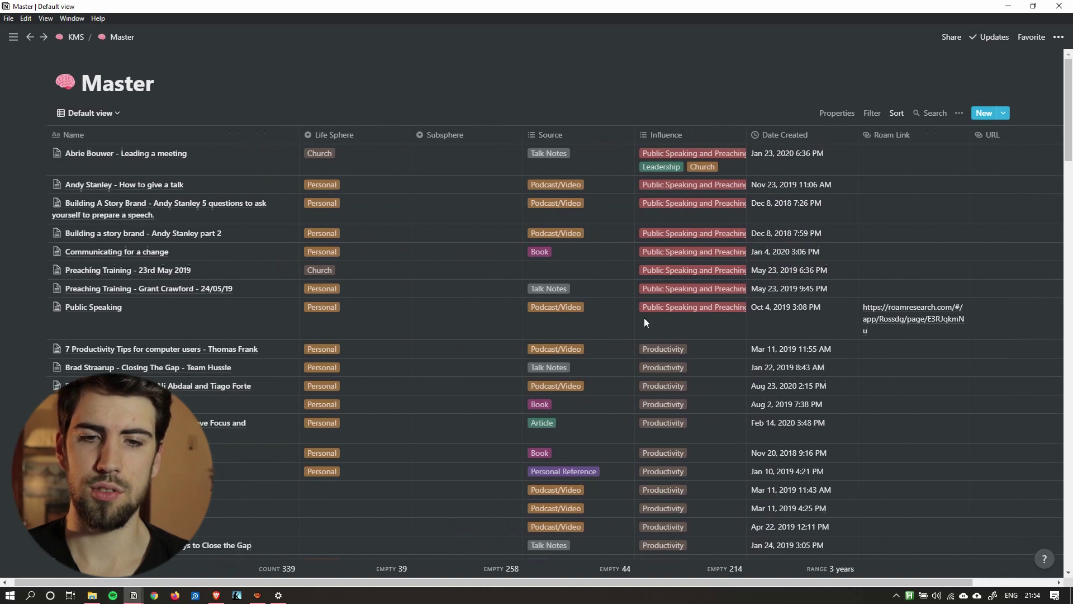
{"action": "scroll", "coordinate": [644, 318], "scroll_direction": "left", "scroll_amount": 1}
{"action": "mouse_move", "coordinate": [503, 348]}
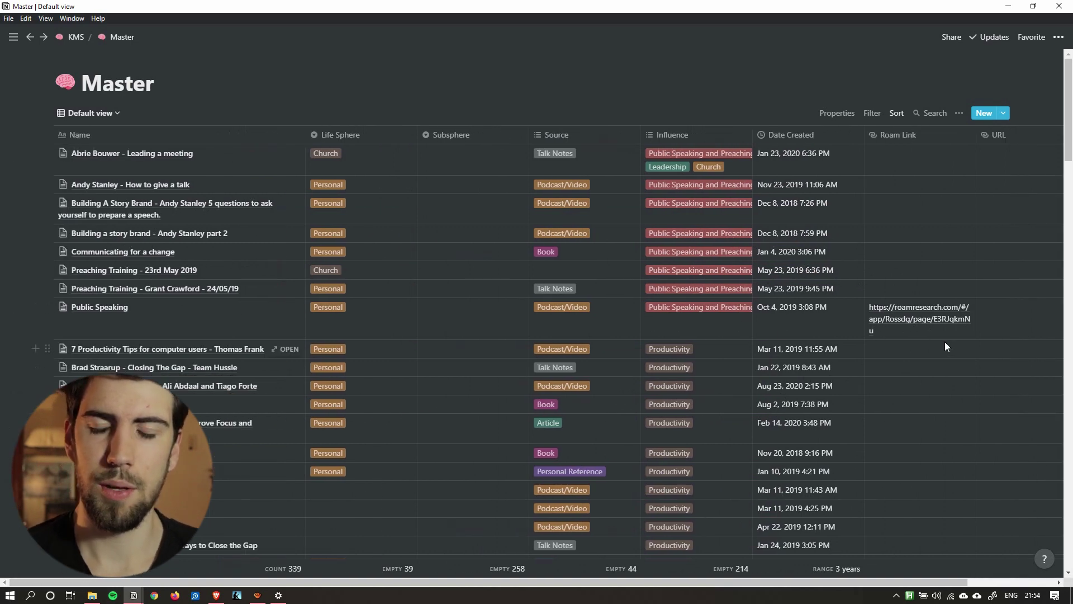
{"action": "scroll", "coordinate": [944, 343], "scroll_direction": "right", "scroll_amount": 3}
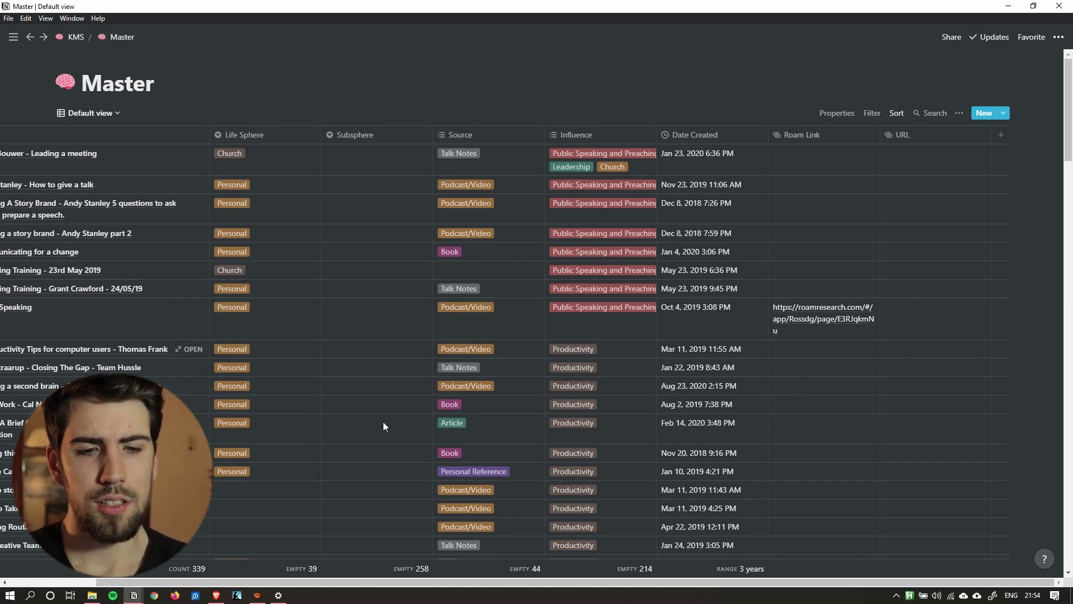
{"action": "scroll", "coordinate": [253, 328], "scroll_direction": "left", "scroll_amount": 3}
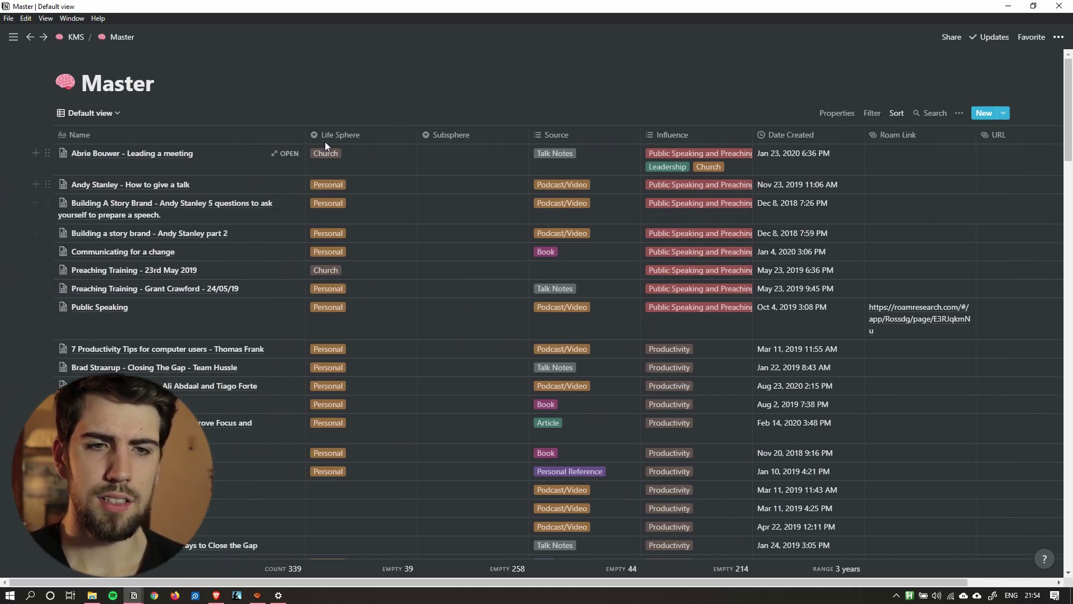
{"action": "left_click", "coordinate": [351, 135]}
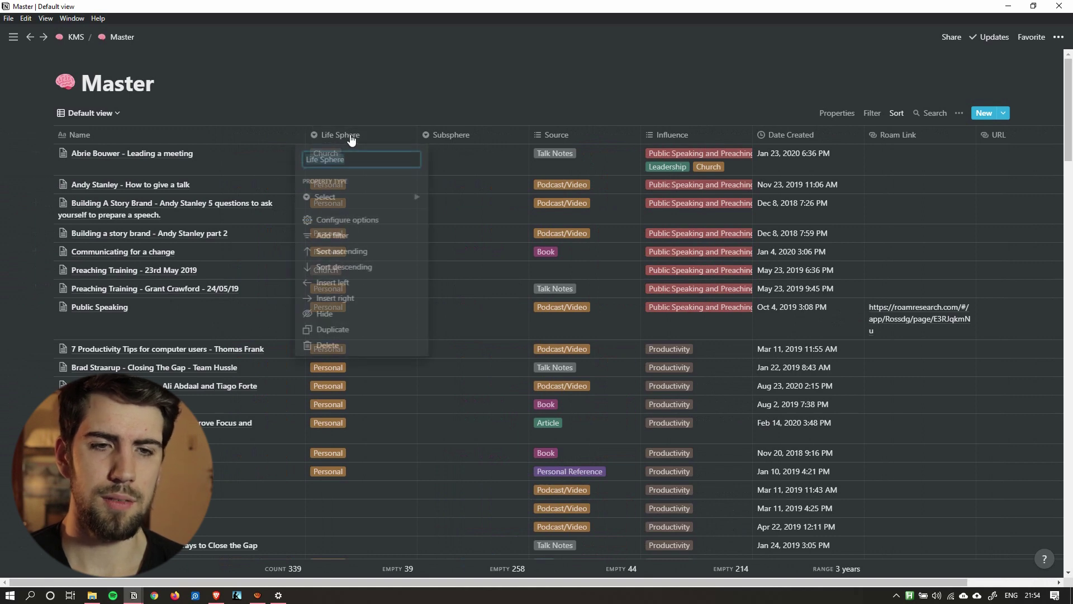
{"action": "left_click", "coordinate": [446, 108]}
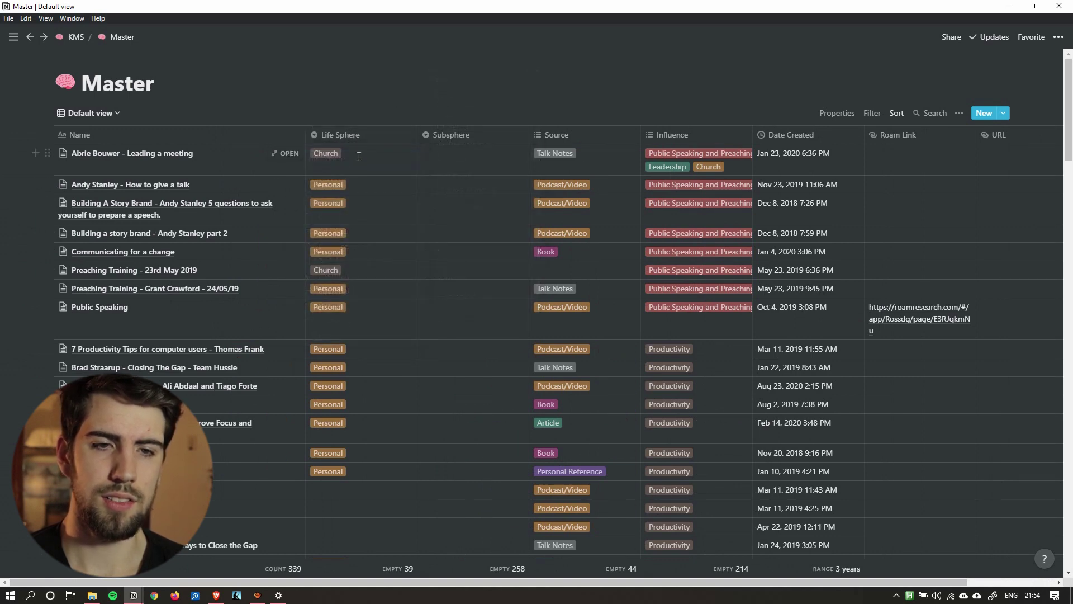
{"action": "left_click", "coordinate": [359, 156]}
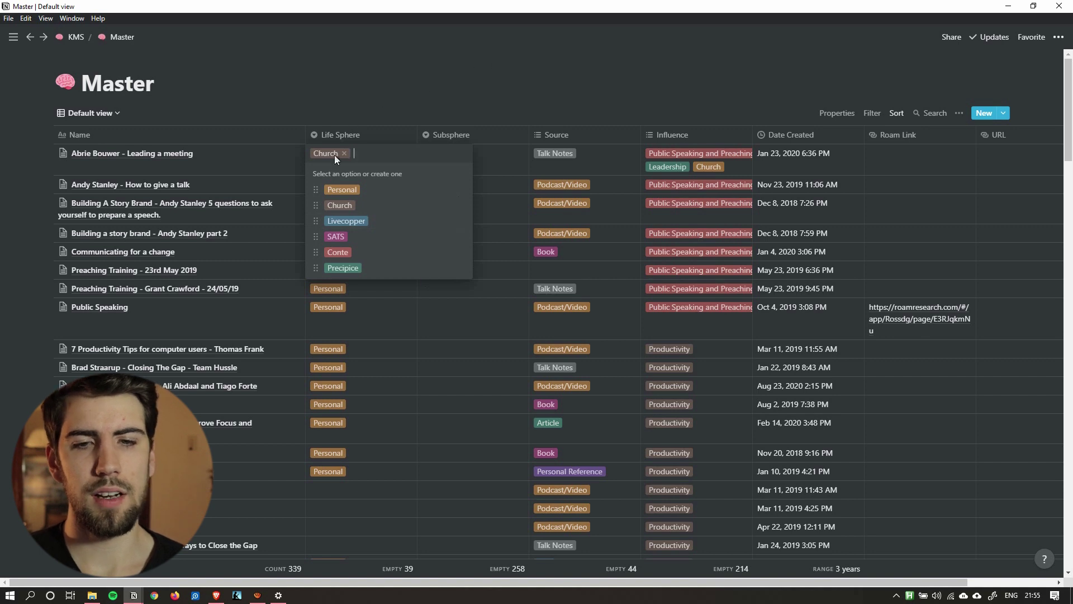
{"action": "key", "text": "Escape"}
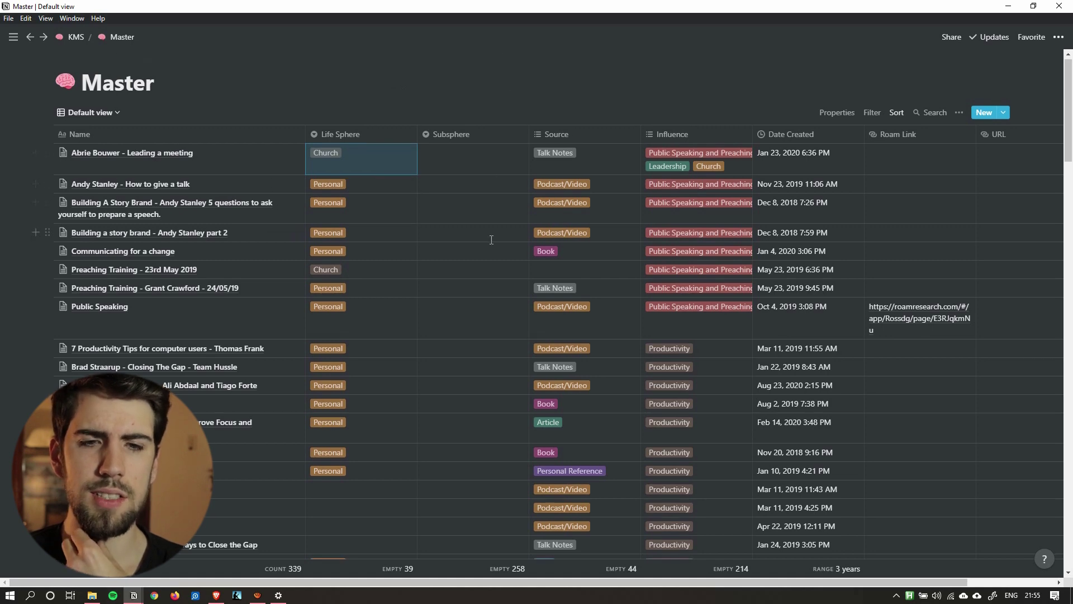
{"action": "scroll", "coordinate": [479, 122], "scroll_direction": "down", "scroll_amount": 1}
{"action": "scroll", "coordinate": [475, 114], "scroll_direction": "up", "scroll_amount": 1}
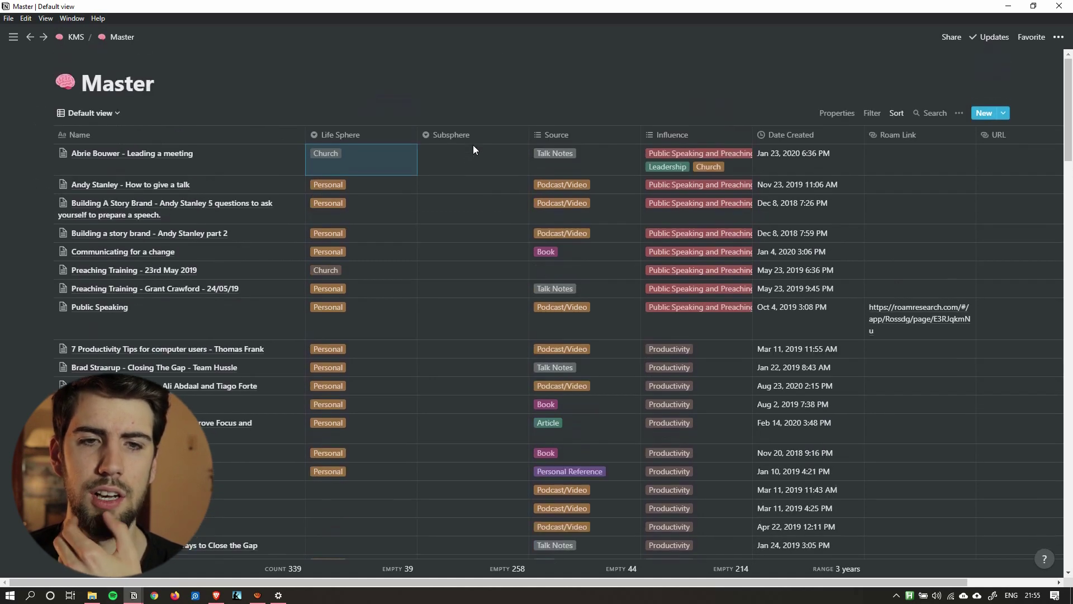
{"action": "left_click", "coordinate": [474, 155]}
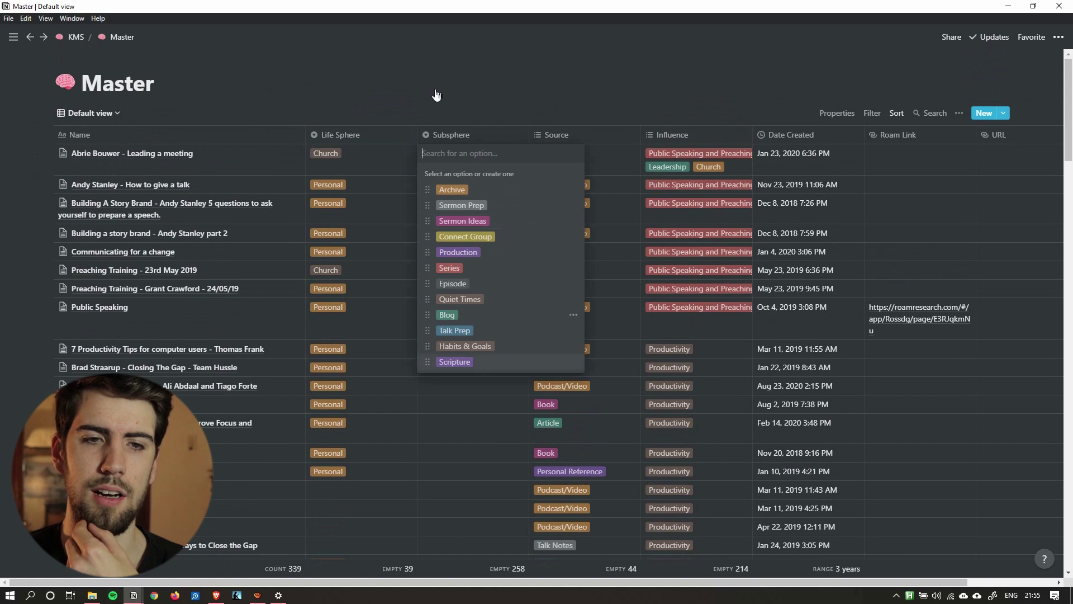
{"action": "key", "text": "Escape"}
{"action": "left_click", "coordinate": [374, 152]}
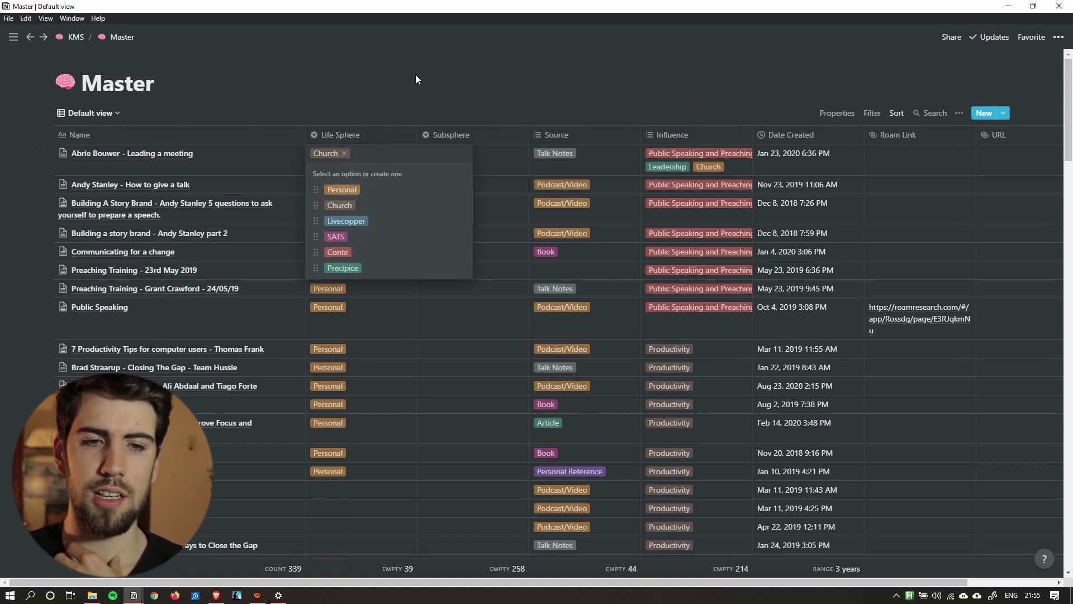
{"action": "key", "text": "Escape"}
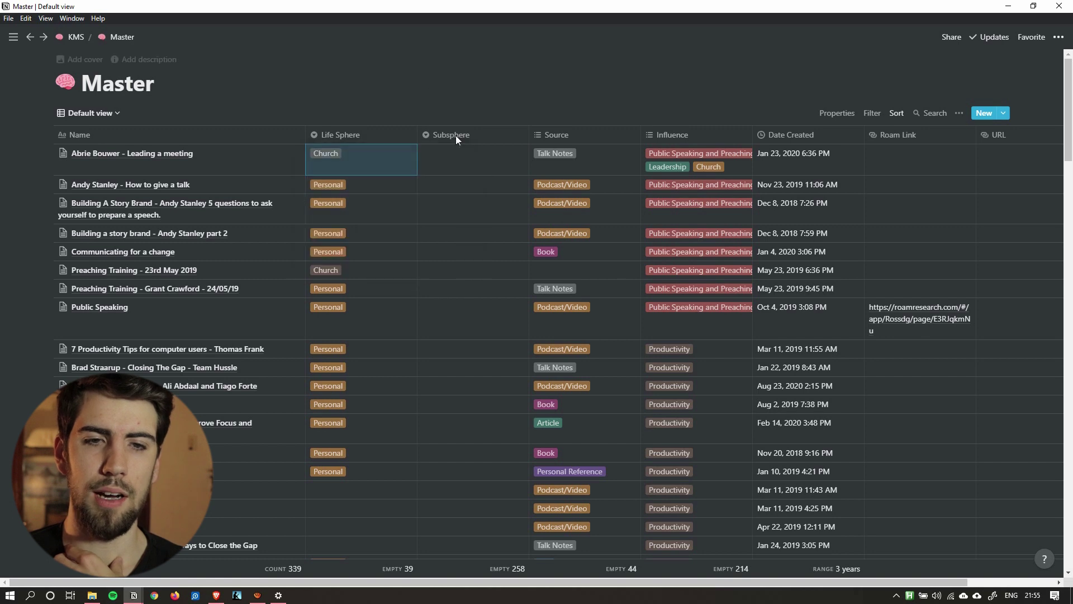
{"action": "left_click", "coordinate": [461, 156]}
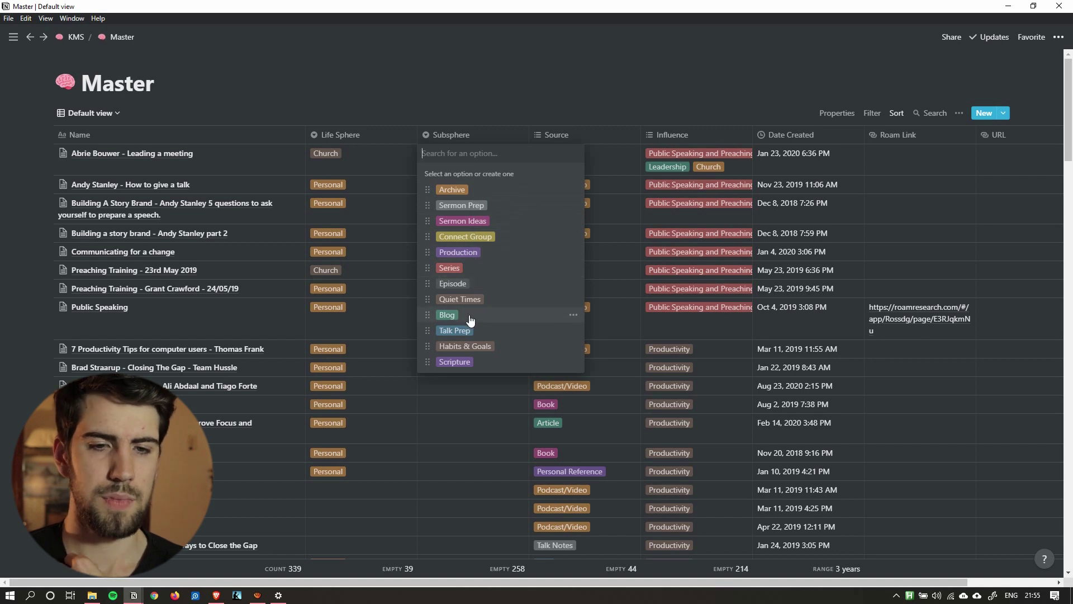
{"action": "key", "text": "Escape"}
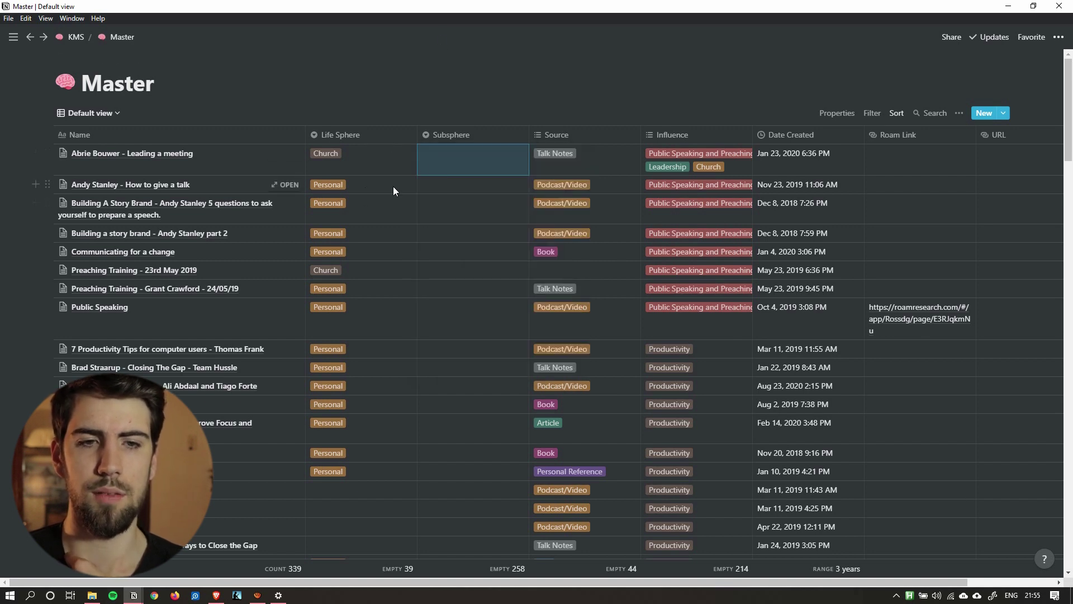
{"action": "mouse_move", "coordinate": [371, 158]}
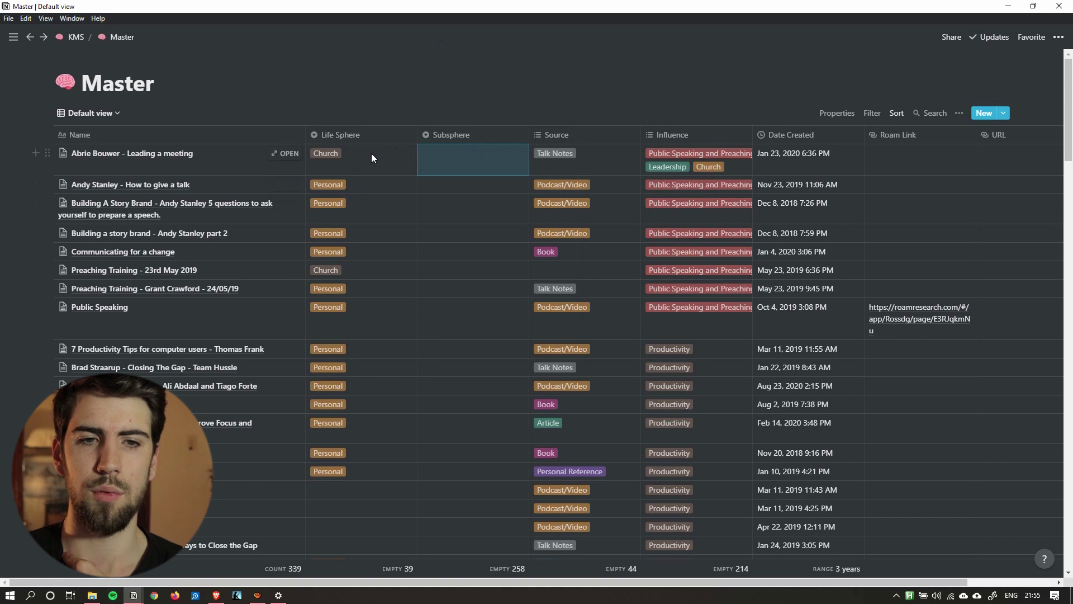
{"action": "left_click", "coordinate": [480, 161]}
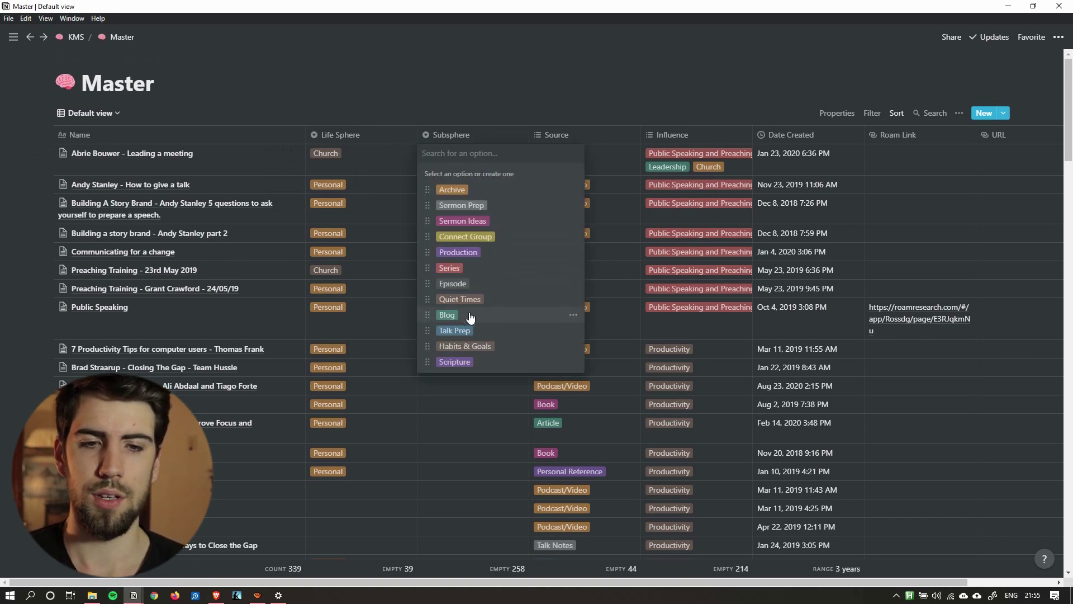
{"action": "key", "text": "Escape"}
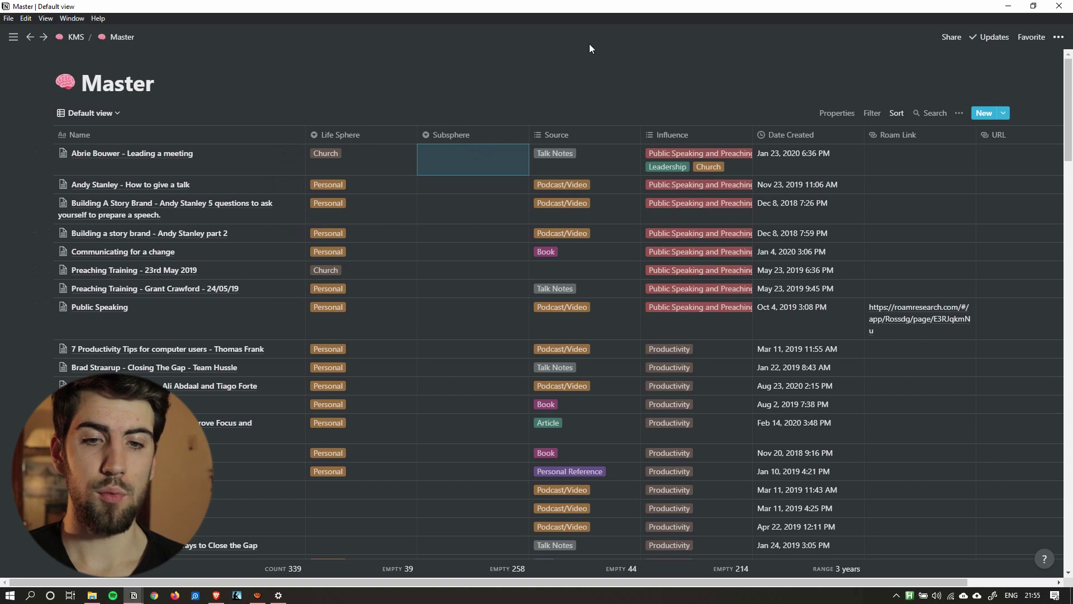
{"action": "mouse_move", "coordinate": [570, 351]}
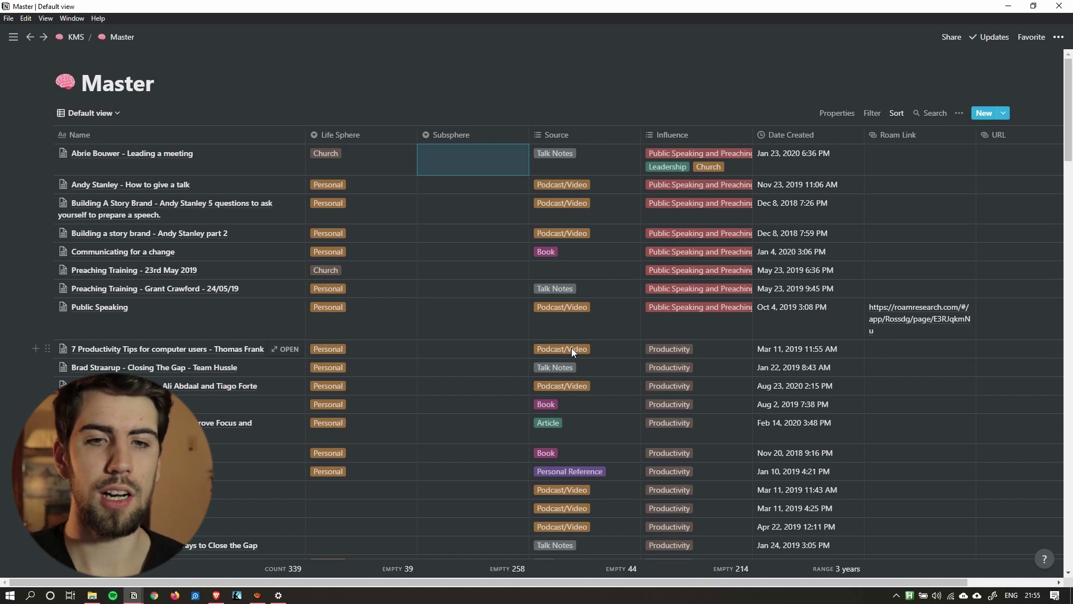
{"action": "scroll", "coordinate": [587, 100], "scroll_direction": "down", "scroll_amount": 1}
{"action": "left_click", "coordinate": [586, 100]}
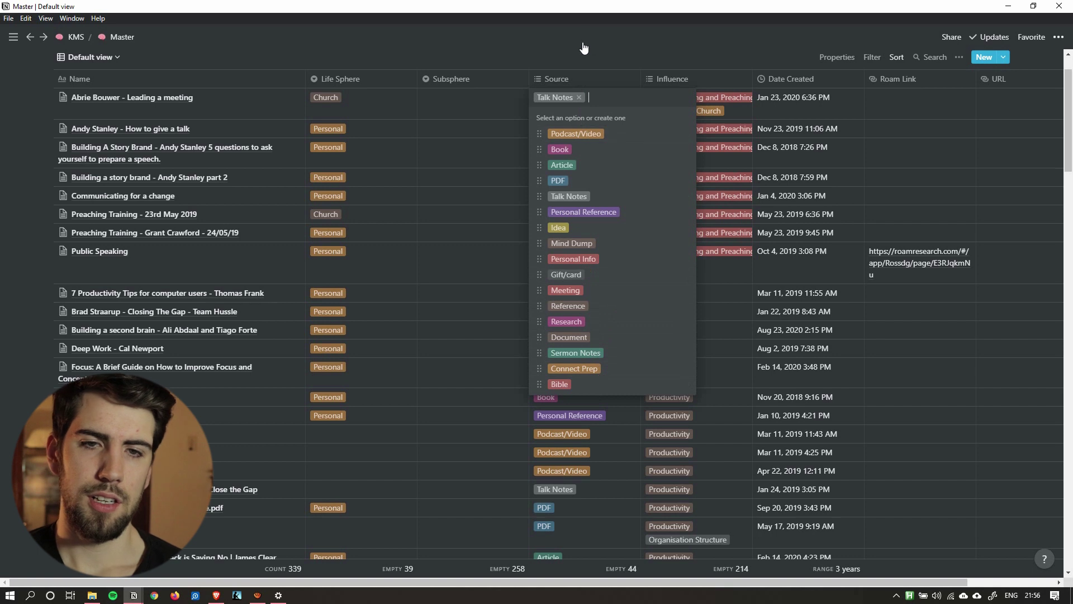
{"action": "key", "text": "Escape"}
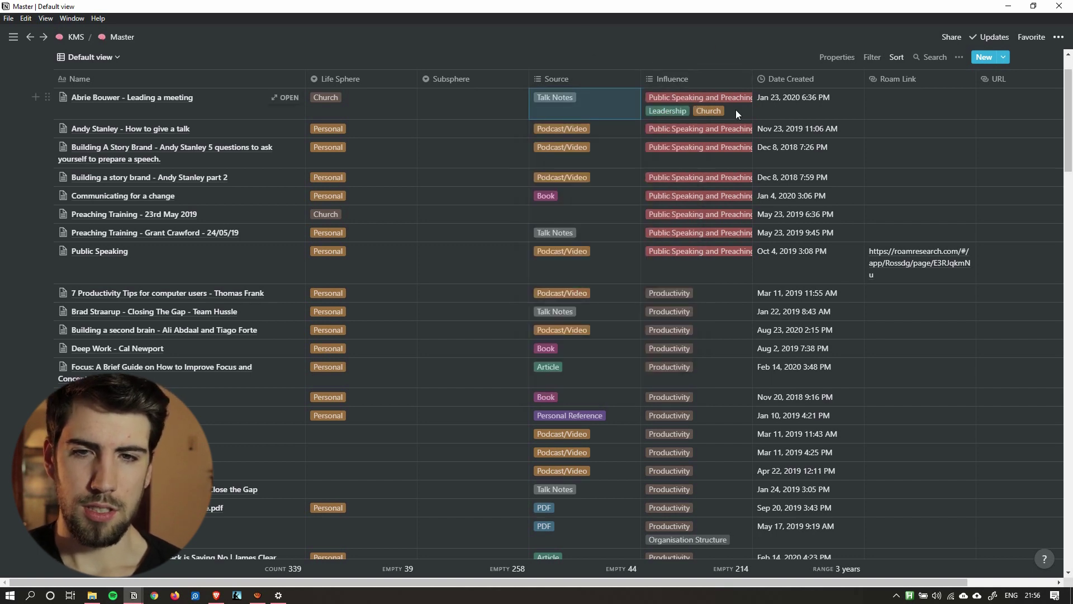
{"action": "left_click", "coordinate": [735, 110]}
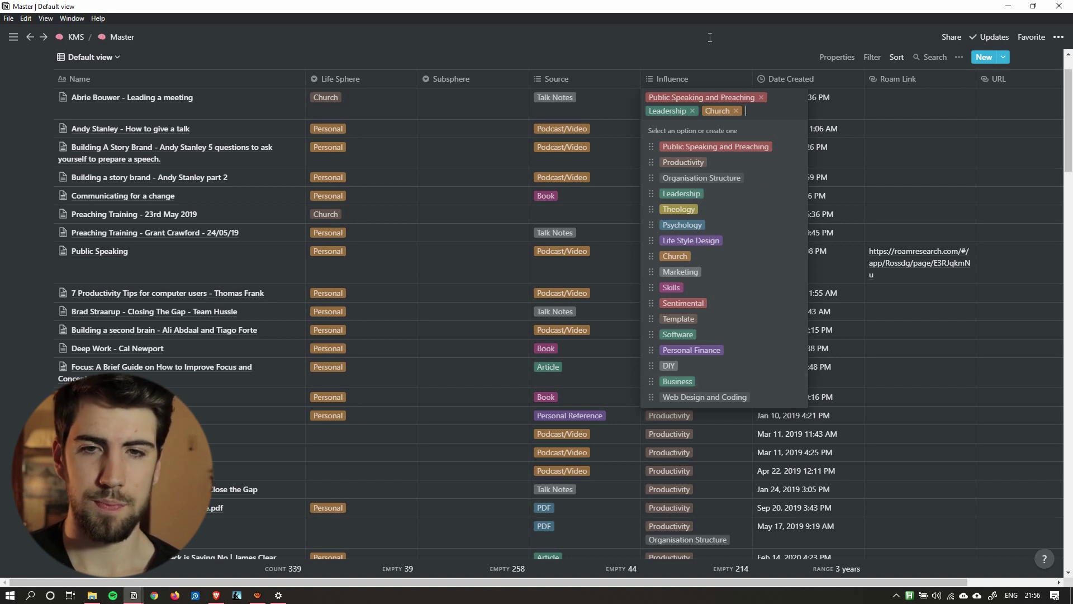
{"action": "key", "text": "Escape"}
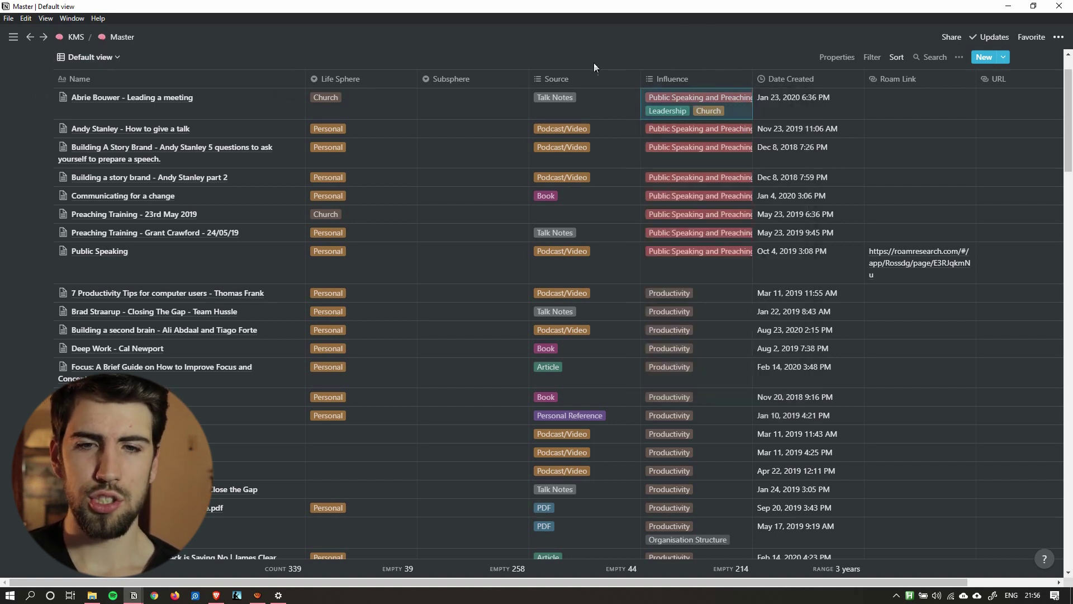
{"action": "mouse_move", "coordinate": [537, 310]}
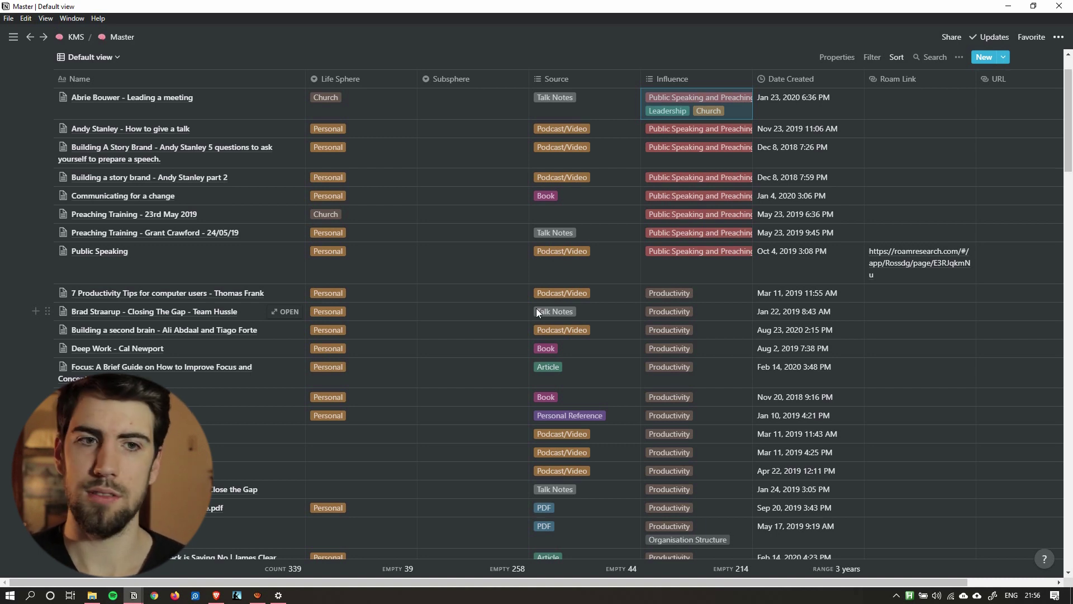
{"action": "scroll", "coordinate": [472, 267], "scroll_direction": "up", "scroll_amount": 2}
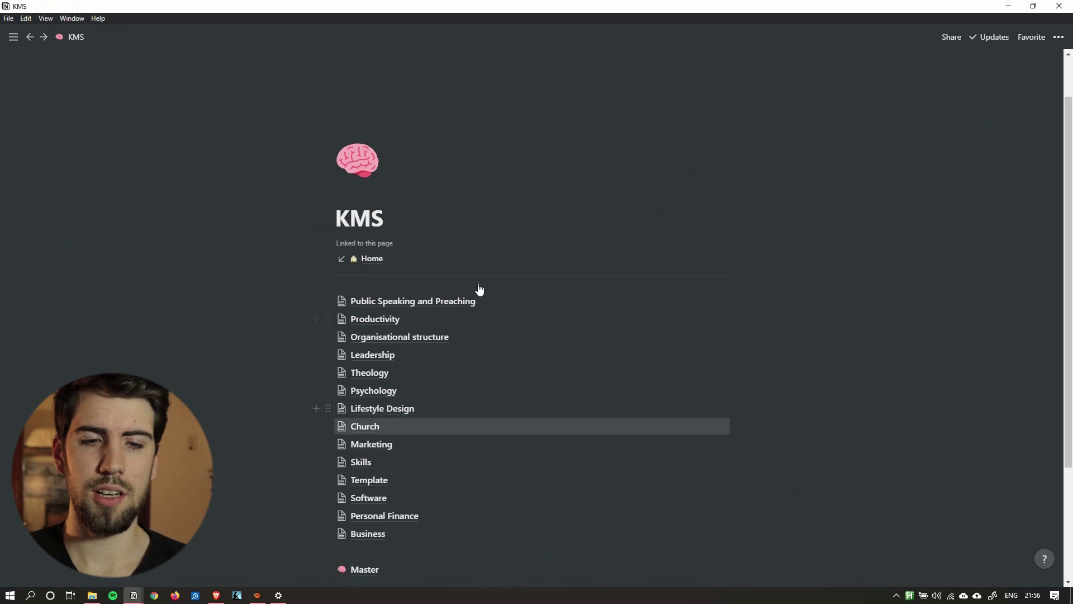
Scroll the KMS page's linked topic list and open Public Speaking and Preaching
{"action": "scroll", "coordinate": [552, 238], "scroll_direction": "down", "scroll_amount": 1}
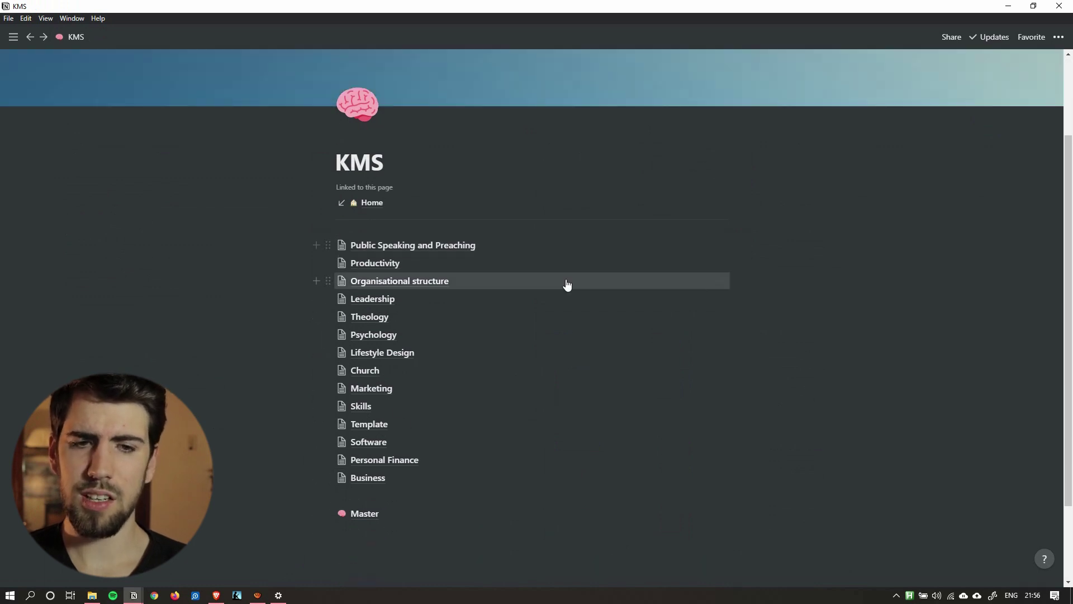
{"action": "scroll", "coordinate": [564, 291], "scroll_direction": "up", "scroll_amount": 2}
{"action": "scroll", "coordinate": [563, 292], "scroll_direction": "down", "scroll_amount": 2}
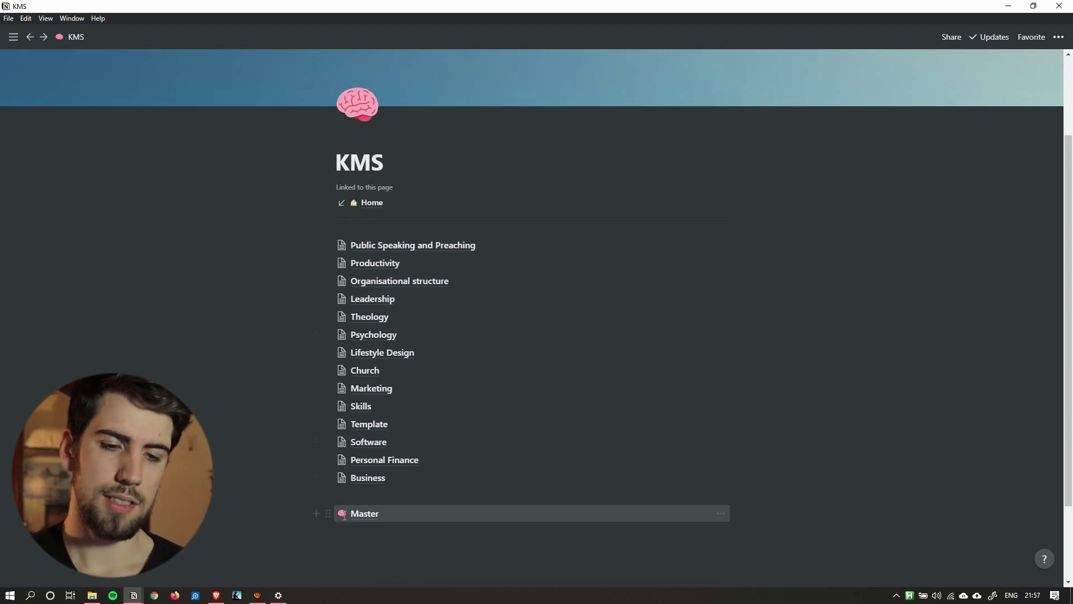
{"action": "scroll", "coordinate": [408, 316], "scroll_direction": "down", "scroll_amount": 1}
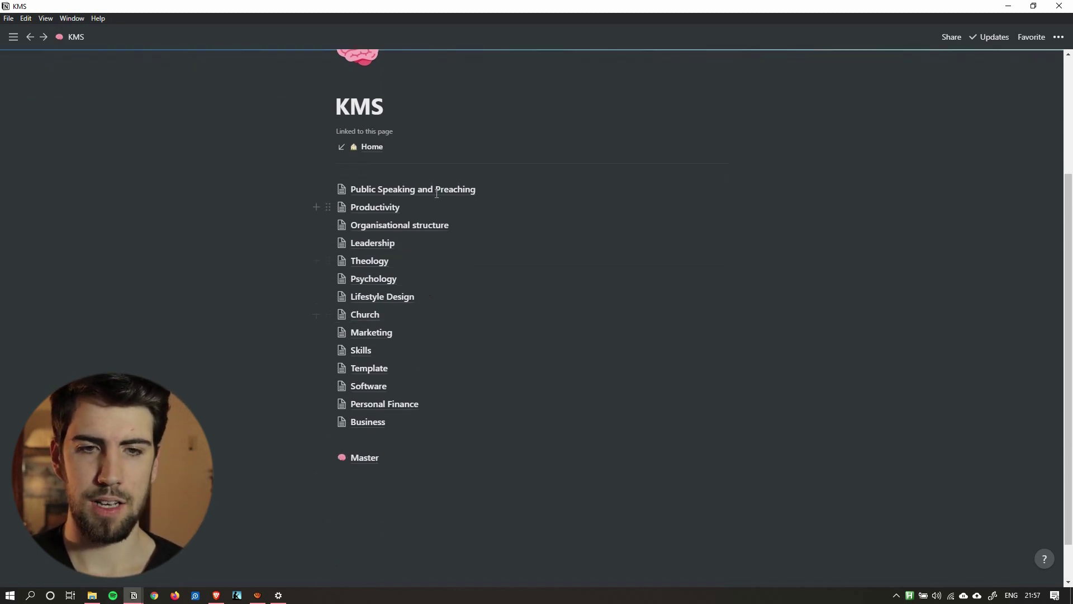
{"action": "left_click", "coordinate": [437, 190]}
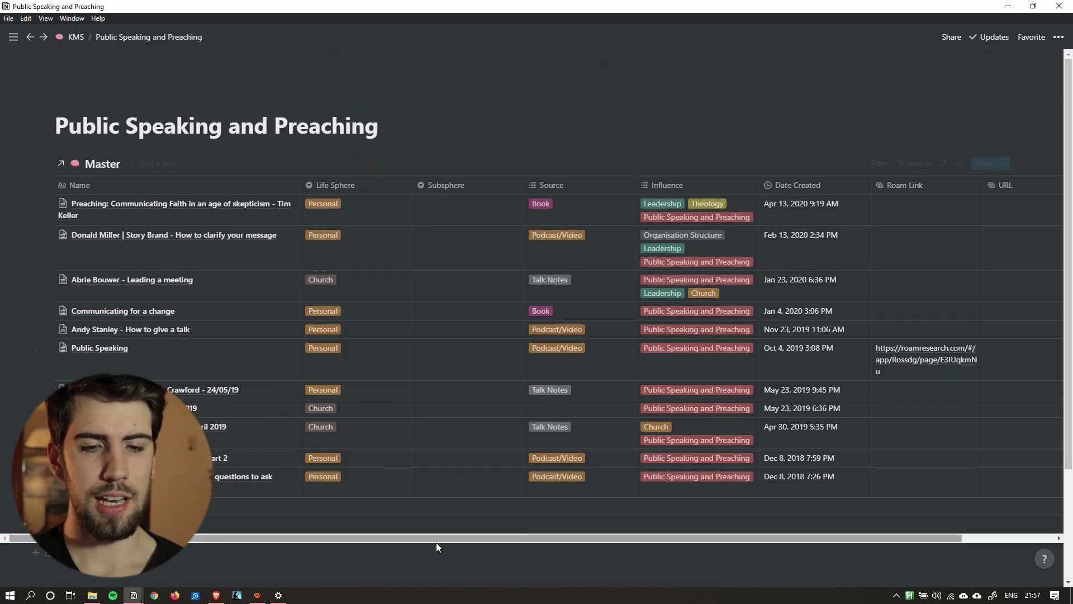
Inspect the Influence filter on the eleven-note Public Speaking and Preaching table
{"action": "left_click_drag", "start_coordinate": [437, 542], "coordinate": [542, 538]}
{"action": "left_click", "coordinate": [876, 163]}
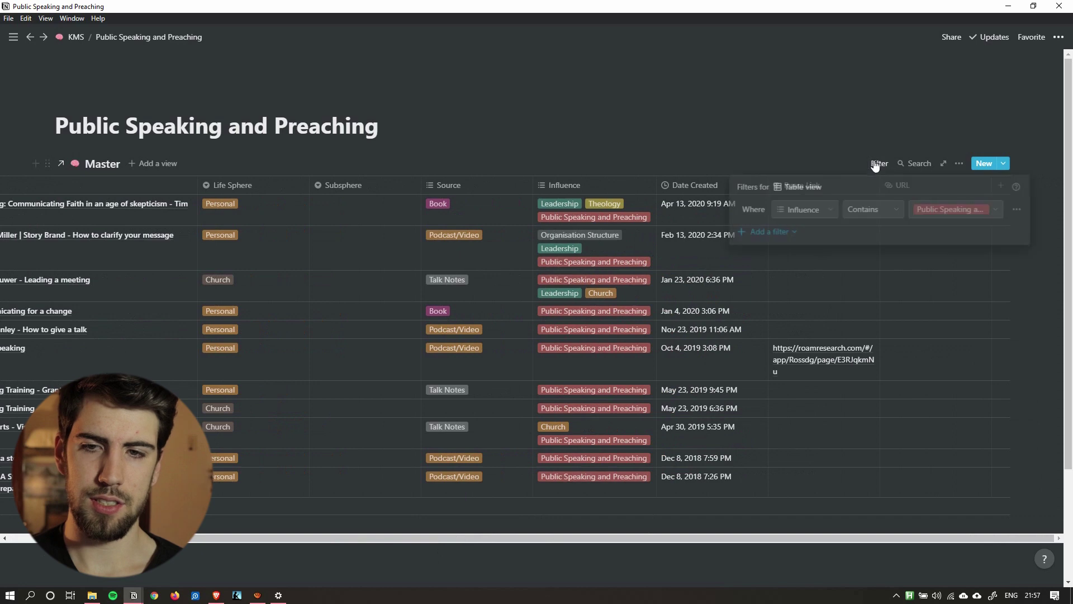
{"action": "left_click", "coordinate": [817, 101]}
{"action": "mouse_move", "coordinate": [629, 523]}
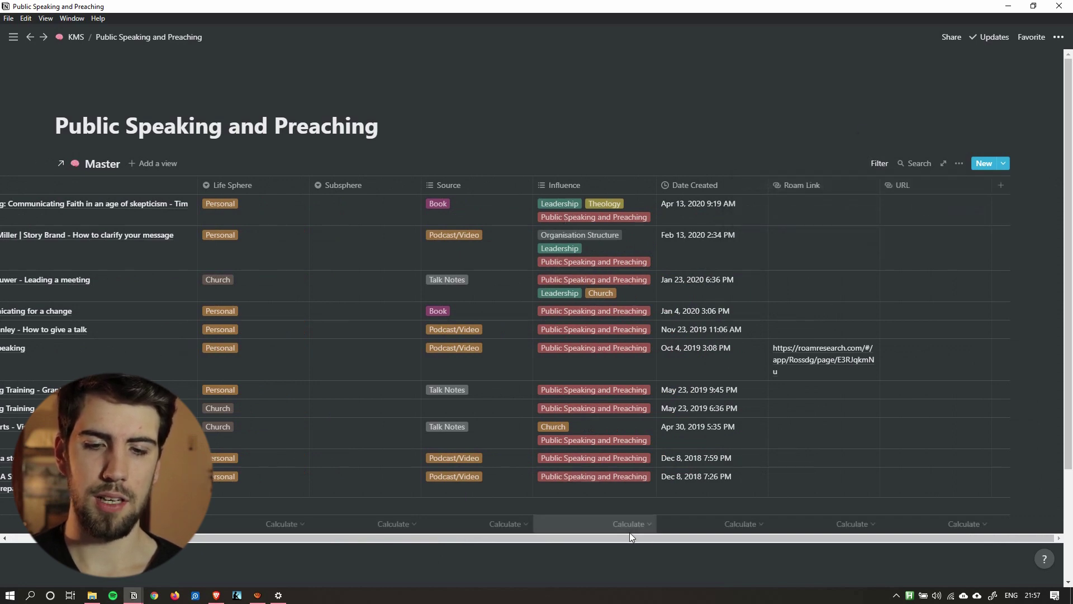
{"action": "left_click_drag", "start_coordinate": [626, 538], "coordinate": [404, 543]}
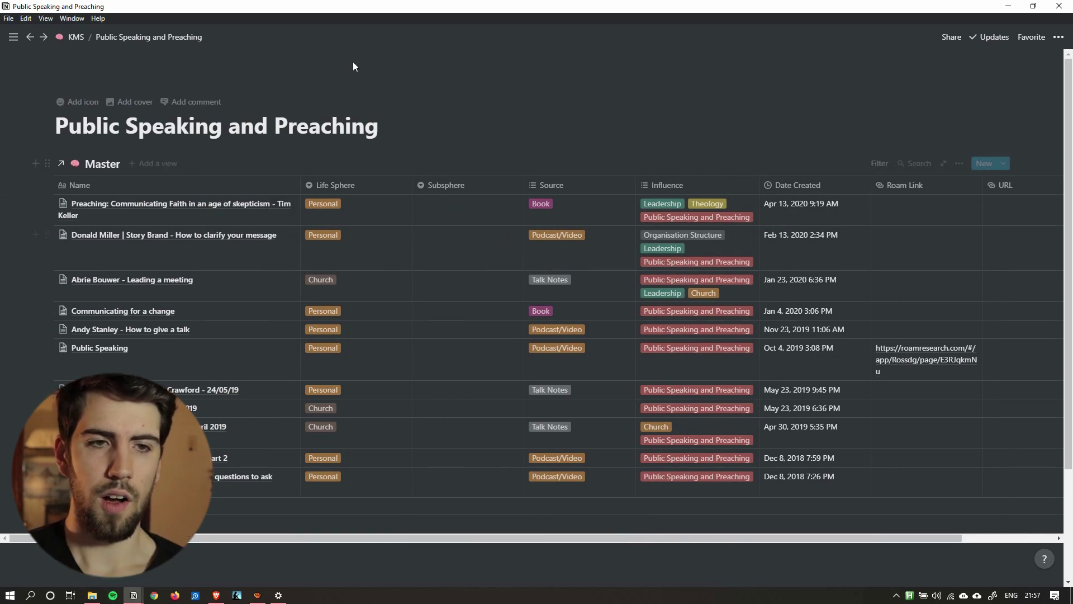
Go back up to KMS and open the Leadership topic page
{"action": "left_click", "coordinate": [81, 36]}
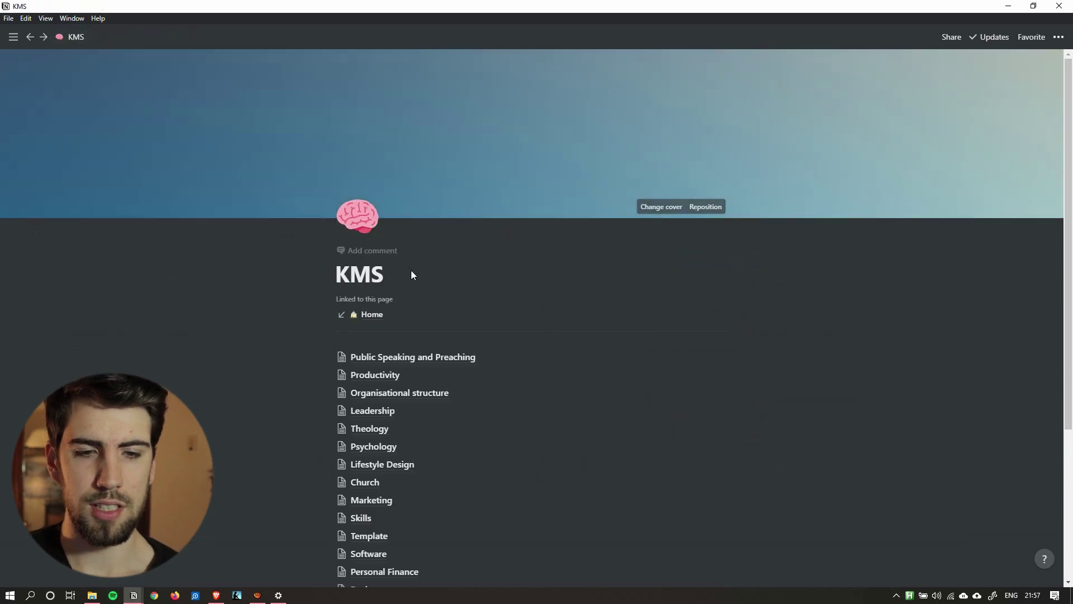
{"action": "scroll", "coordinate": [448, 296], "scroll_direction": "down", "scroll_amount": 2}
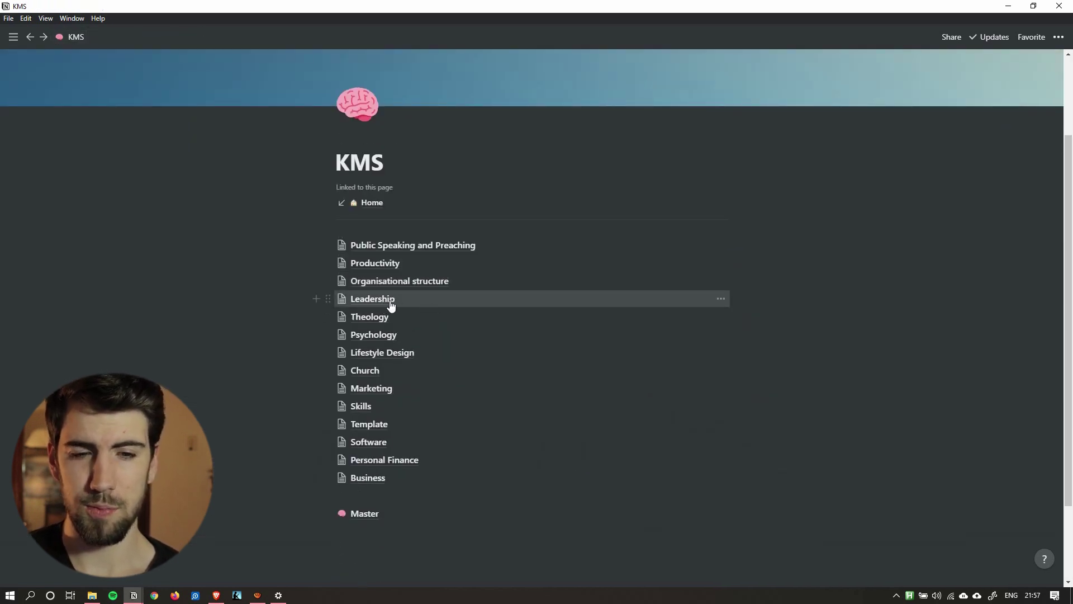
{"action": "left_click", "coordinate": [373, 299]}
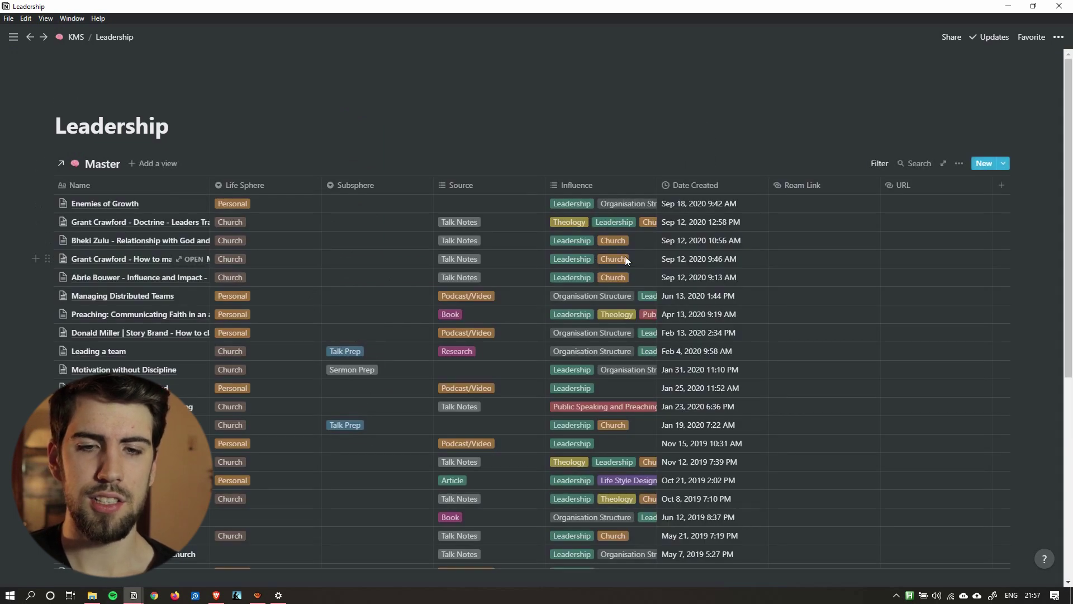
{"action": "scroll", "coordinate": [625, 259], "scroll_direction": "down", "scroll_amount": 1}
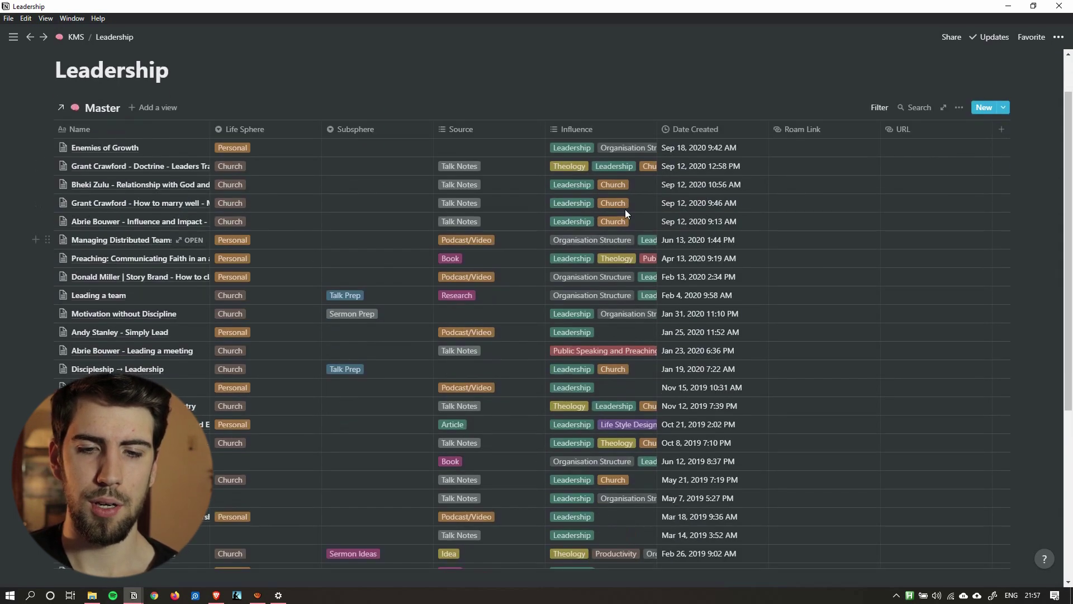
View one Leadership entry's Influence tags, then return to the KMS page
{"action": "left_click", "coordinate": [606, 279]}
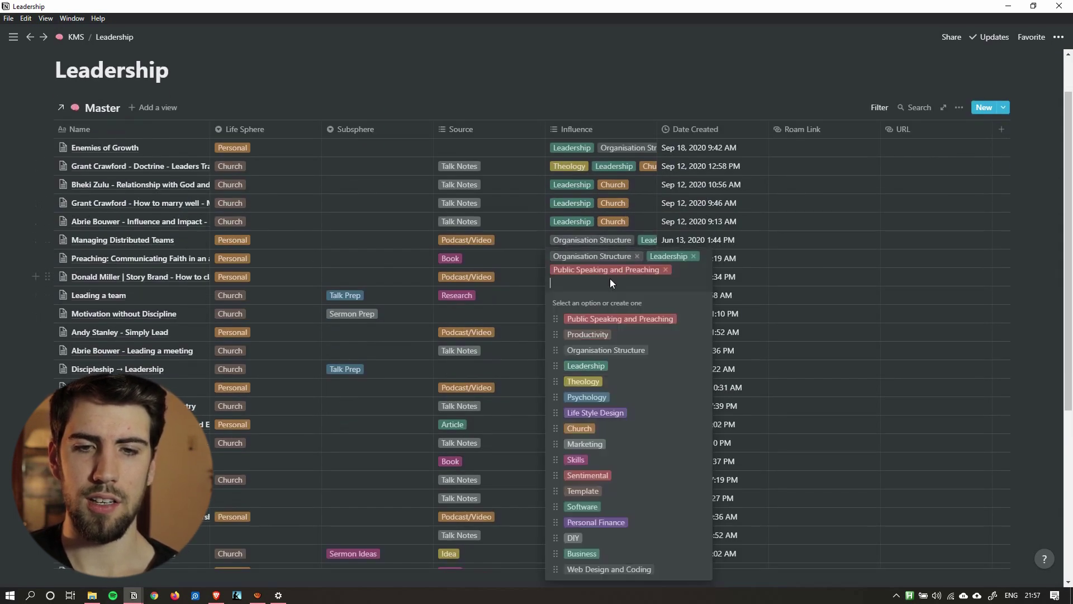
{"action": "left_click", "coordinate": [602, 98]}
{"action": "left_click", "coordinate": [76, 37]}
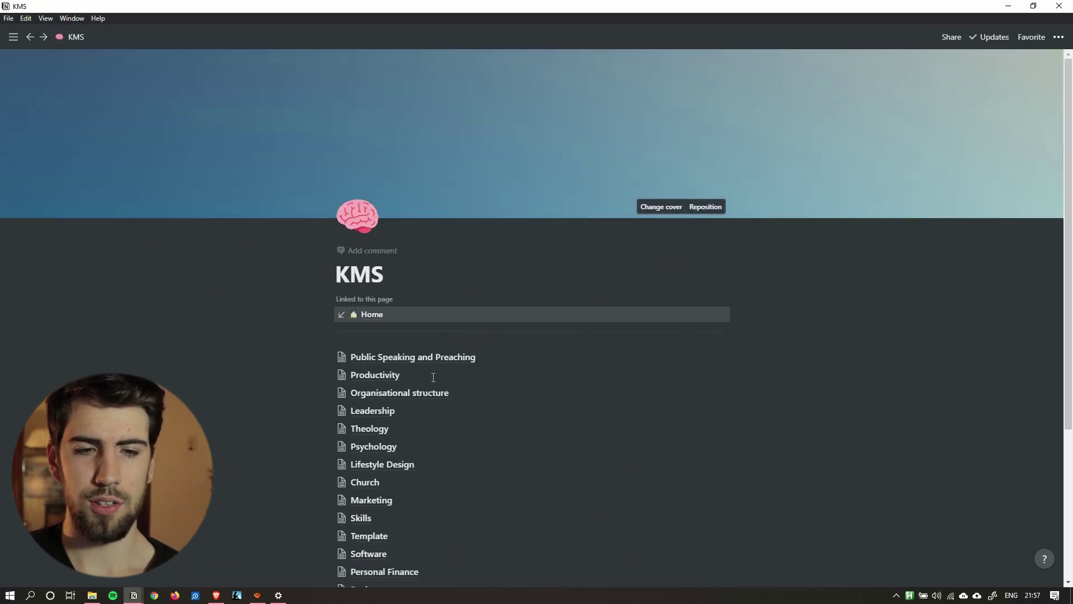
{"action": "scroll", "coordinate": [434, 378], "scroll_direction": "down", "scroll_amount": 1}
{"action": "left_click", "coordinate": [447, 340]}
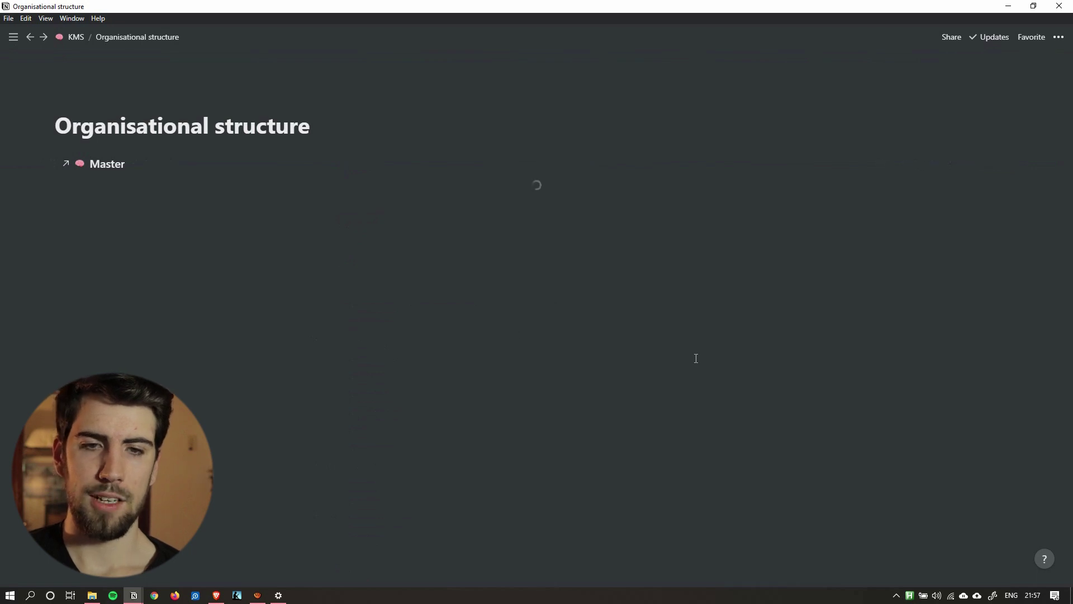
{"action": "scroll", "coordinate": [702, 366], "scroll_direction": "down", "scroll_amount": 1}
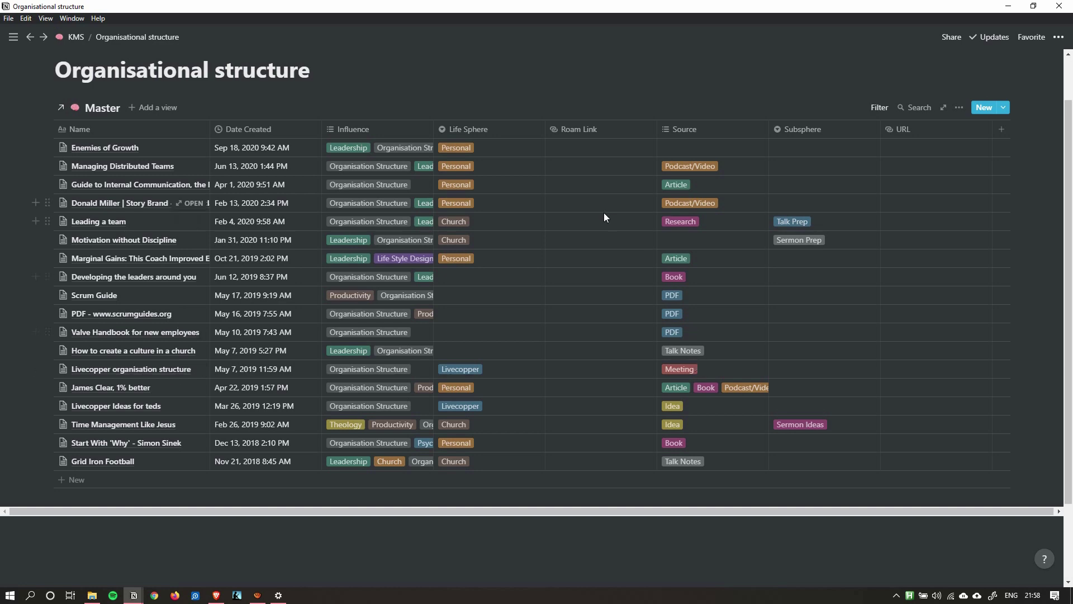
{"action": "scroll", "coordinate": [612, 205], "scroll_direction": "down", "scroll_amount": 2}
{"action": "scroll", "coordinate": [619, 246], "scroll_direction": "up", "scroll_amount": 2}
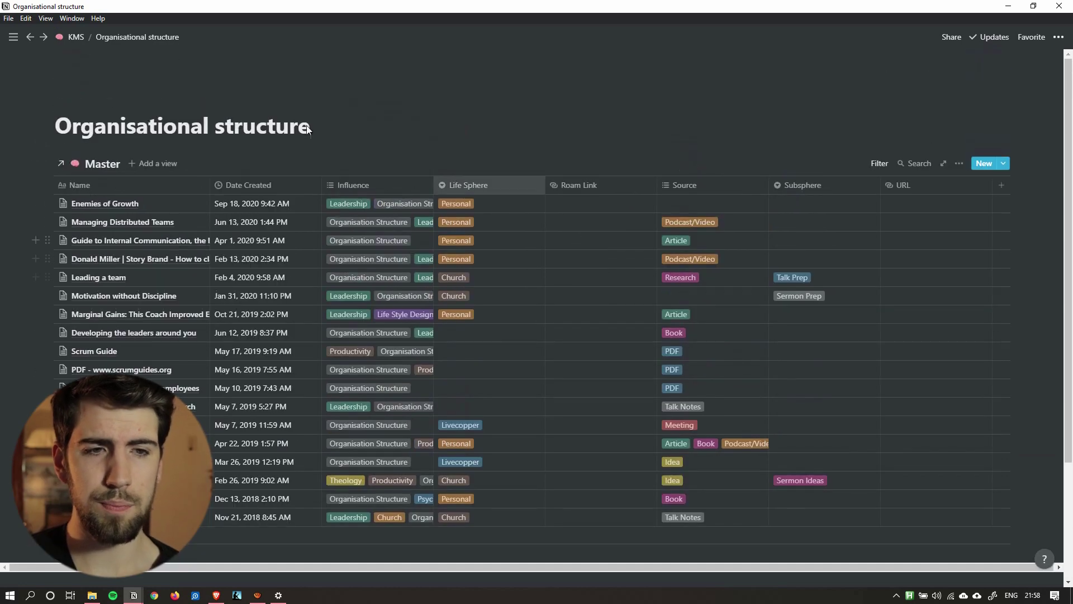
{"action": "left_click", "coordinate": [76, 37]}
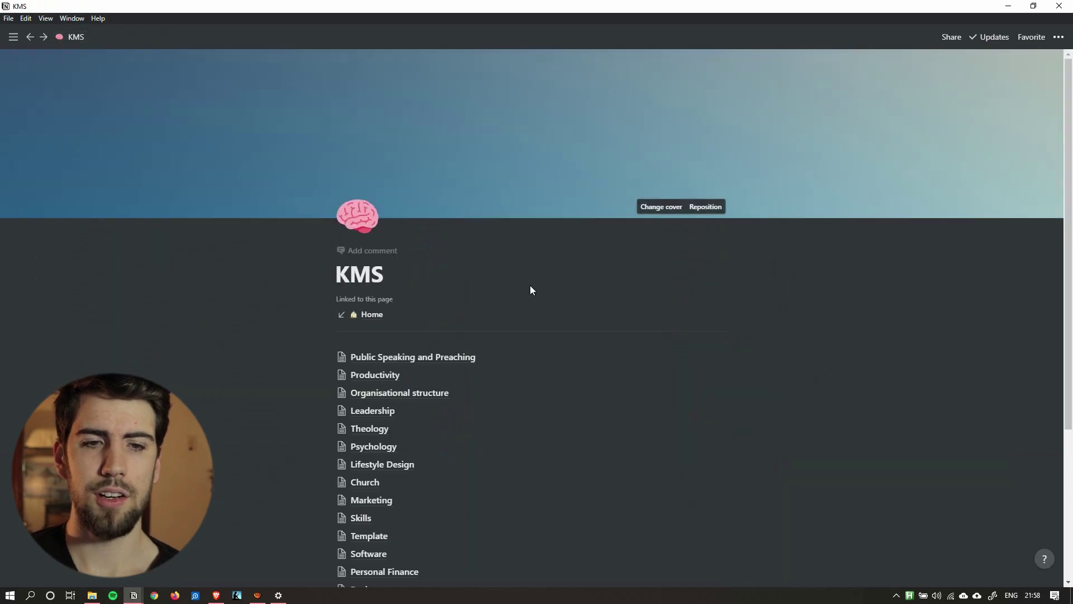
{"action": "scroll", "coordinate": [531, 291], "scroll_direction": "down", "scroll_amount": 3}
Add a 'Test' card to the Home Inbox gallery and glance at the Inbox filters
{"action": "left_click", "coordinate": [371, 152]}
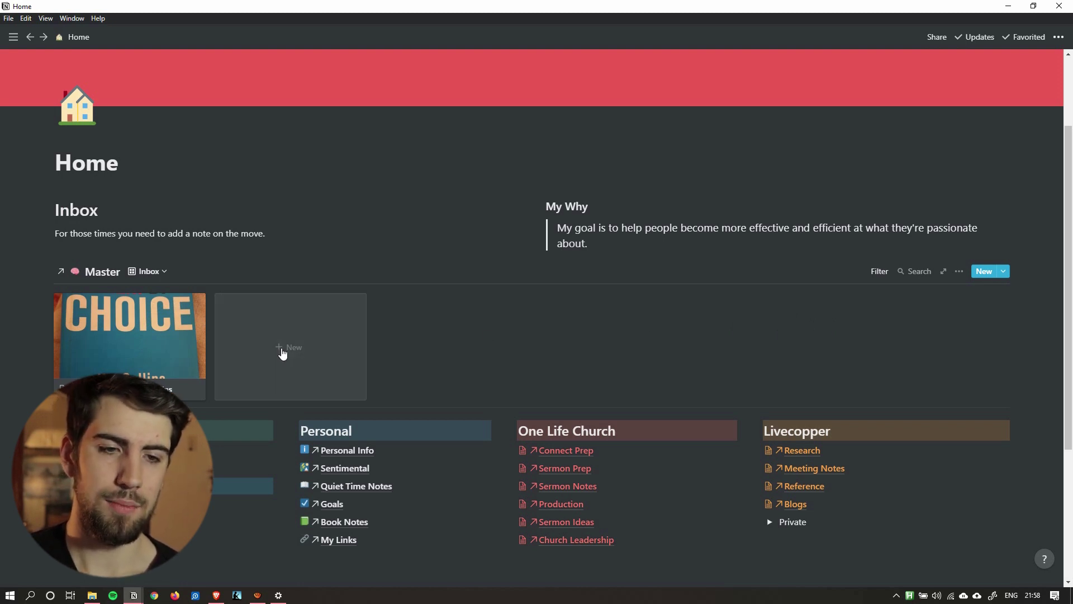
{"action": "left_click", "coordinate": [286, 349]}
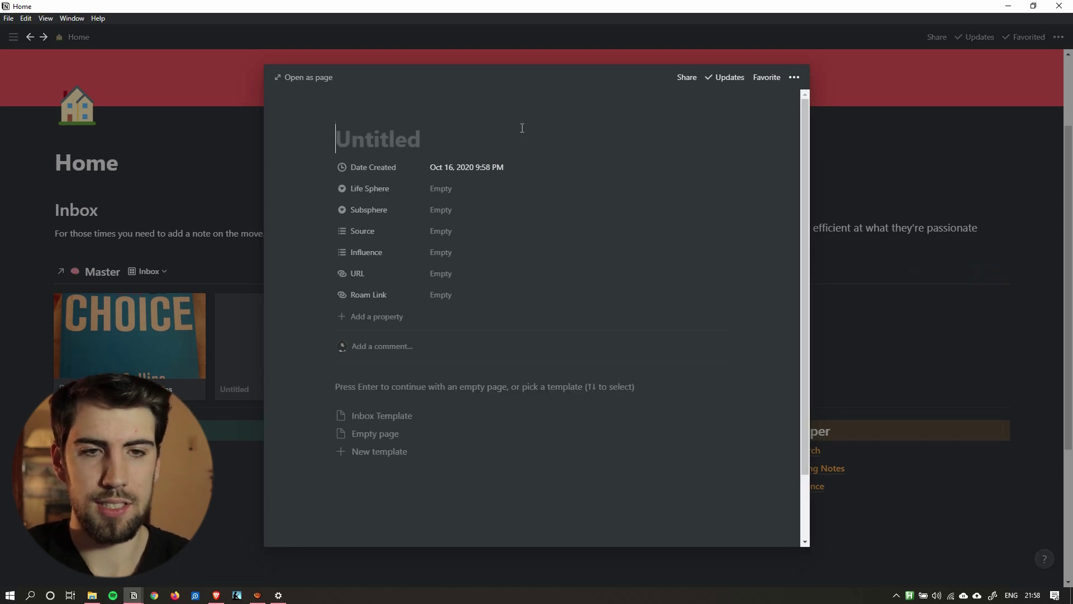
{"action": "type", "text": "Test"}
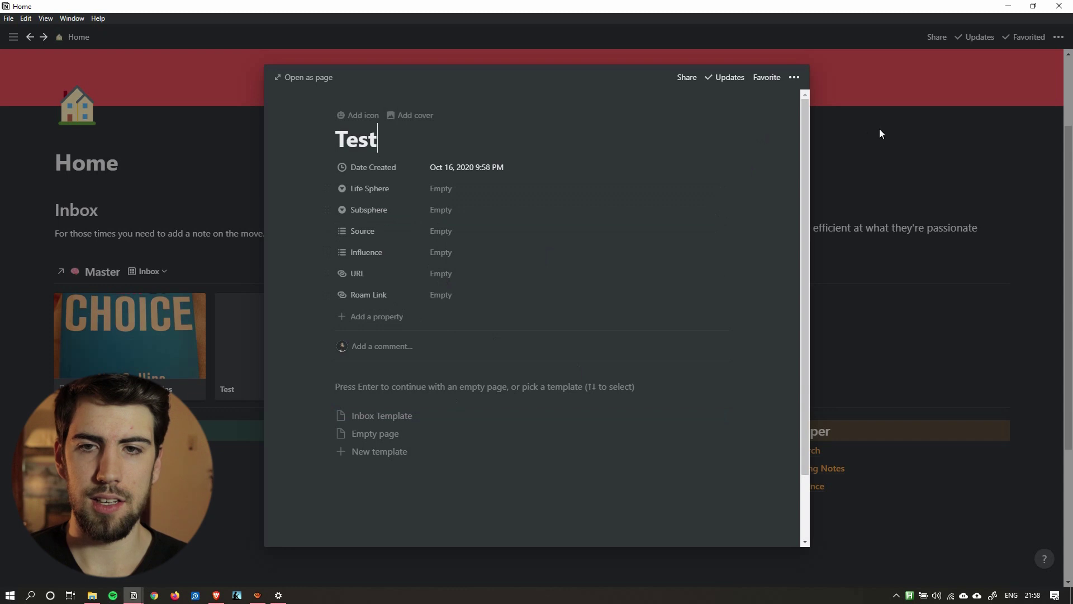
{"action": "left_click", "coordinate": [922, 324]}
{"action": "left_click", "coordinate": [879, 271]}
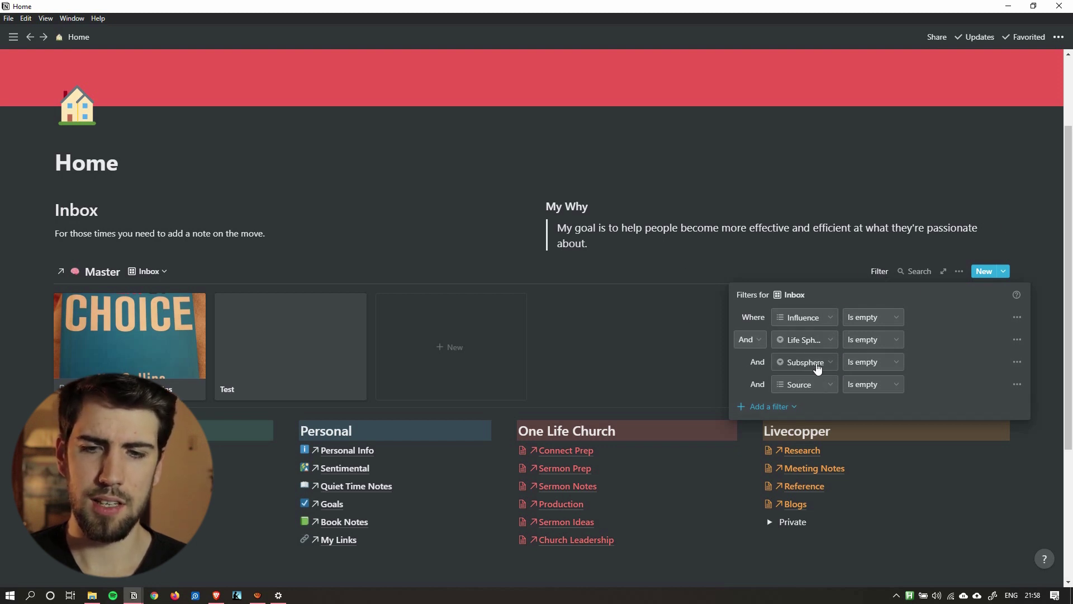
{"action": "left_click", "coordinate": [613, 339]}
Set the Test note's Life Sphere to Personal, leaving Subsphere empty
{"action": "left_click", "coordinate": [342, 343]}
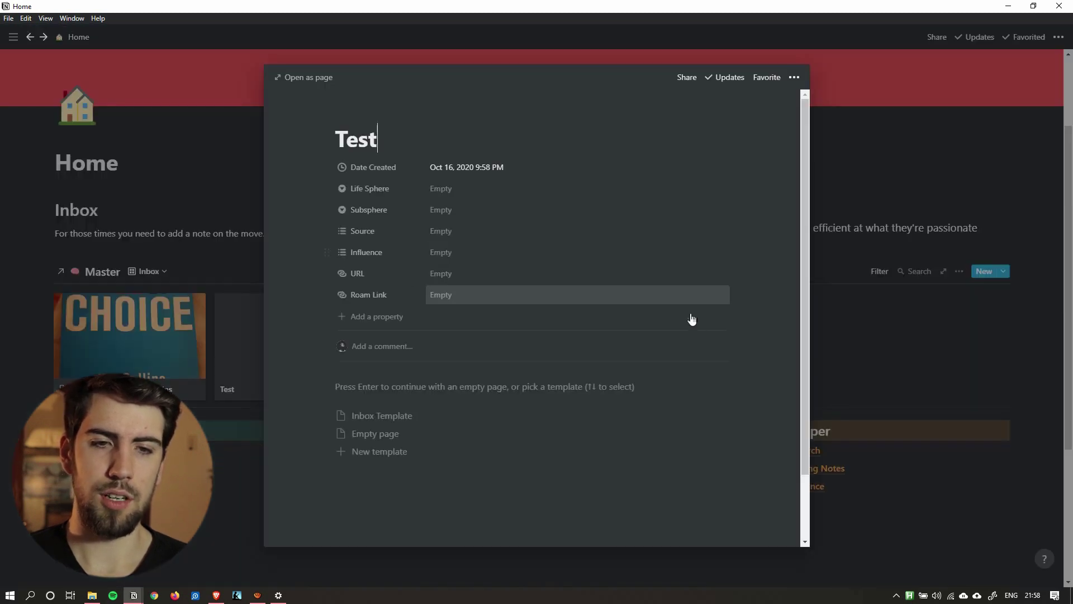
{"action": "left_click", "coordinate": [453, 193]}
{"action": "left_click", "coordinate": [532, 124]}
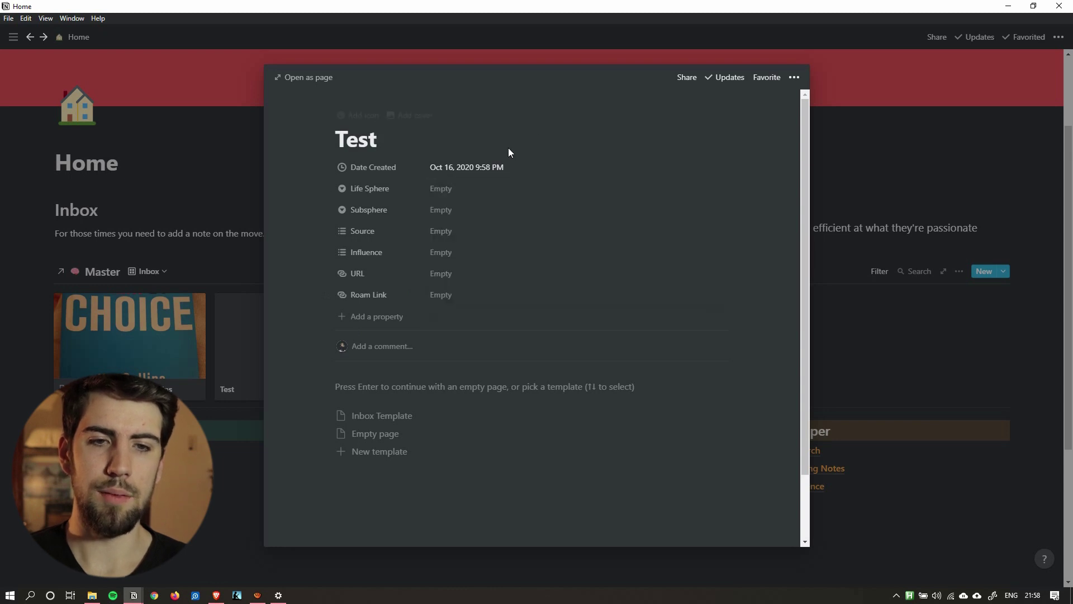
{"action": "left_click", "coordinate": [481, 190]}
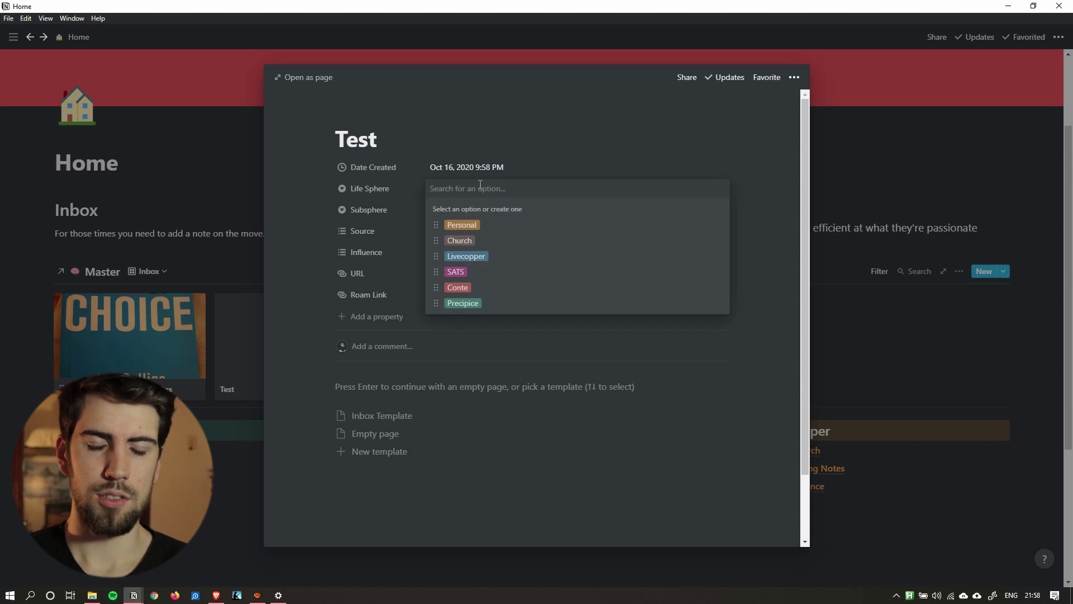
{"action": "left_click", "coordinate": [463, 224]}
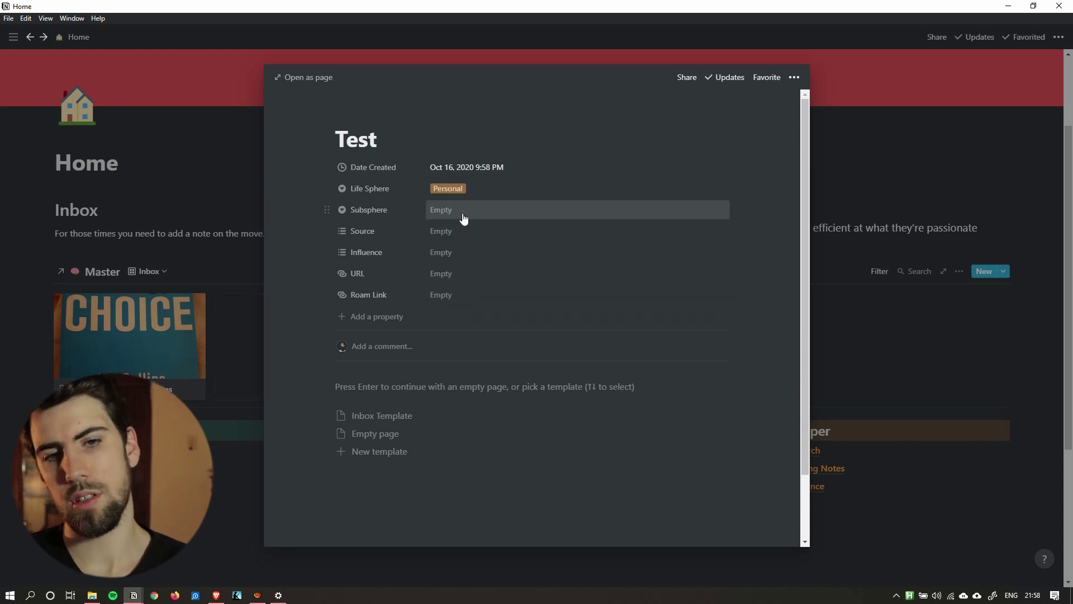
{"action": "left_click", "coordinate": [464, 217]}
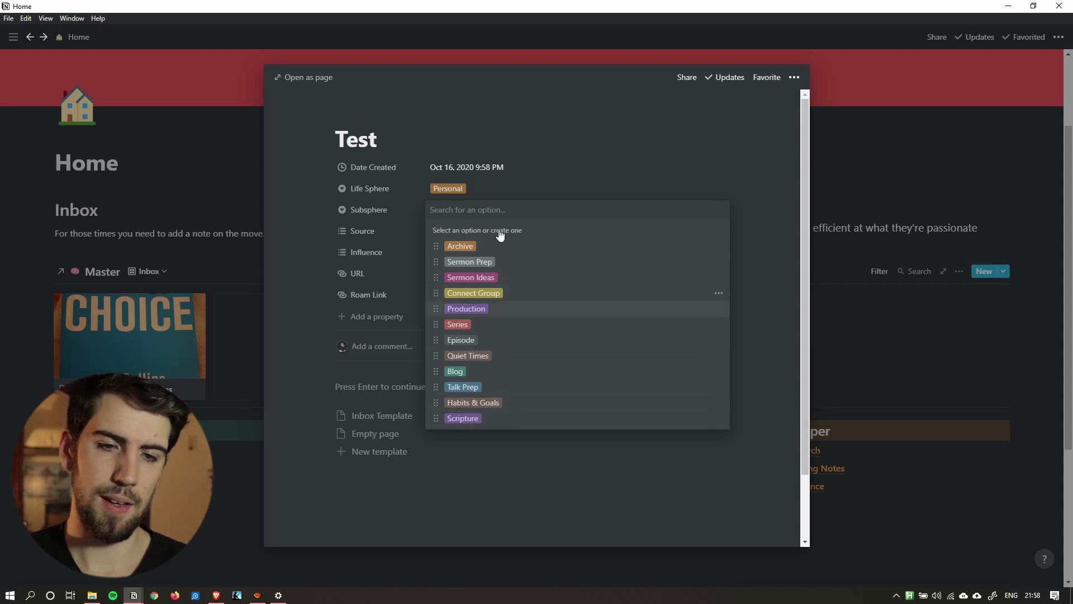
{"action": "left_click", "coordinate": [581, 165]}
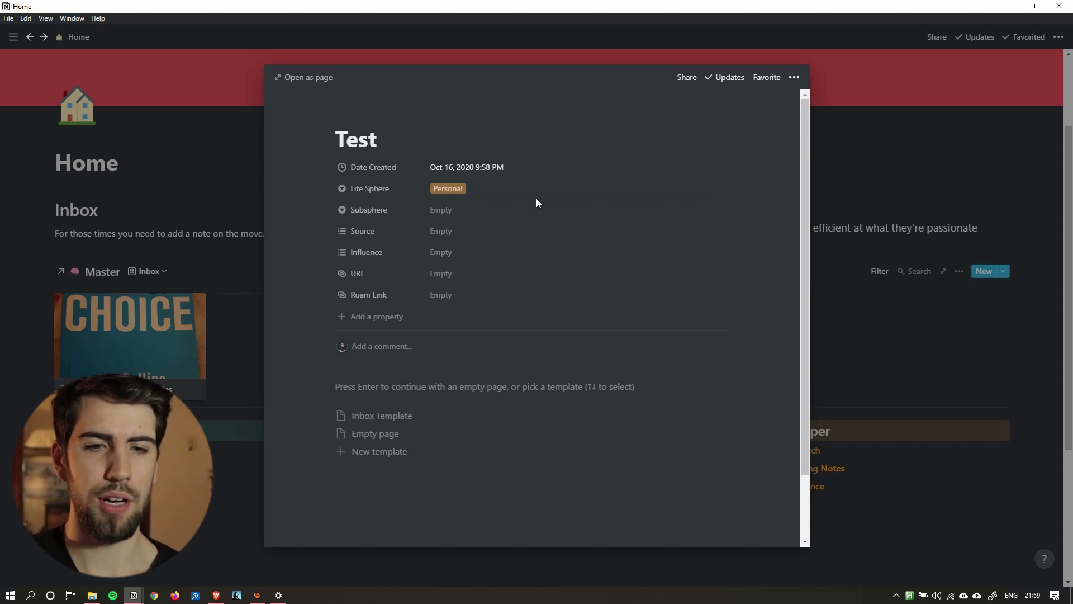
Set the Test note's Source to Article
{"action": "left_click", "coordinate": [468, 232]}
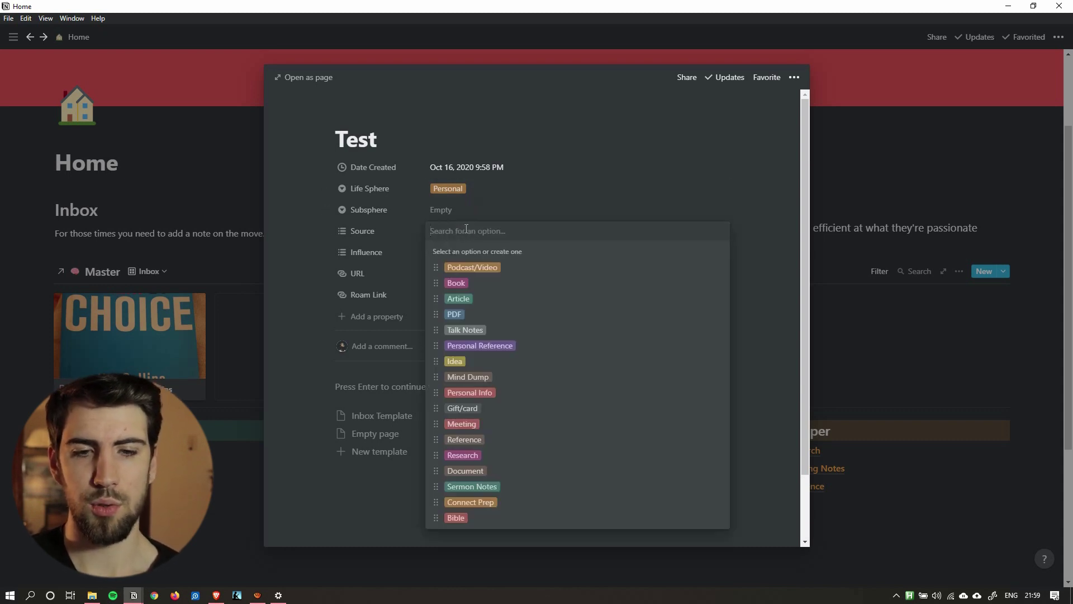
{"action": "left_click", "coordinate": [472, 298]}
{"action": "left_click", "coordinate": [527, 201]}
Add Marketing, Business and Software as influences, then close the note back to Home
{"action": "left_click", "coordinate": [459, 254]}
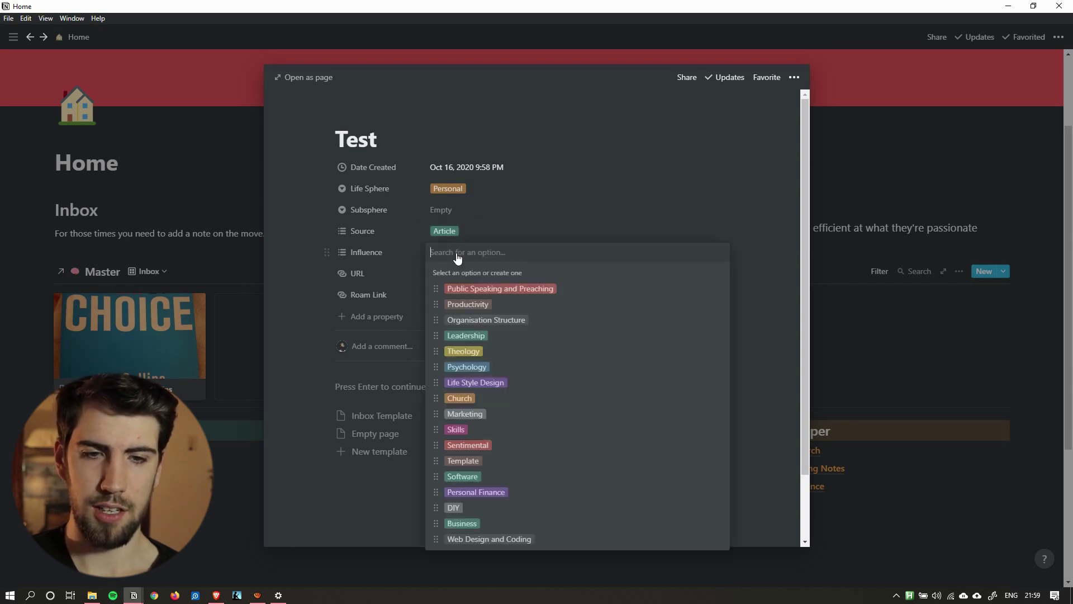
{"action": "left_click", "coordinate": [478, 420]}
{"action": "left_click", "coordinate": [490, 520]}
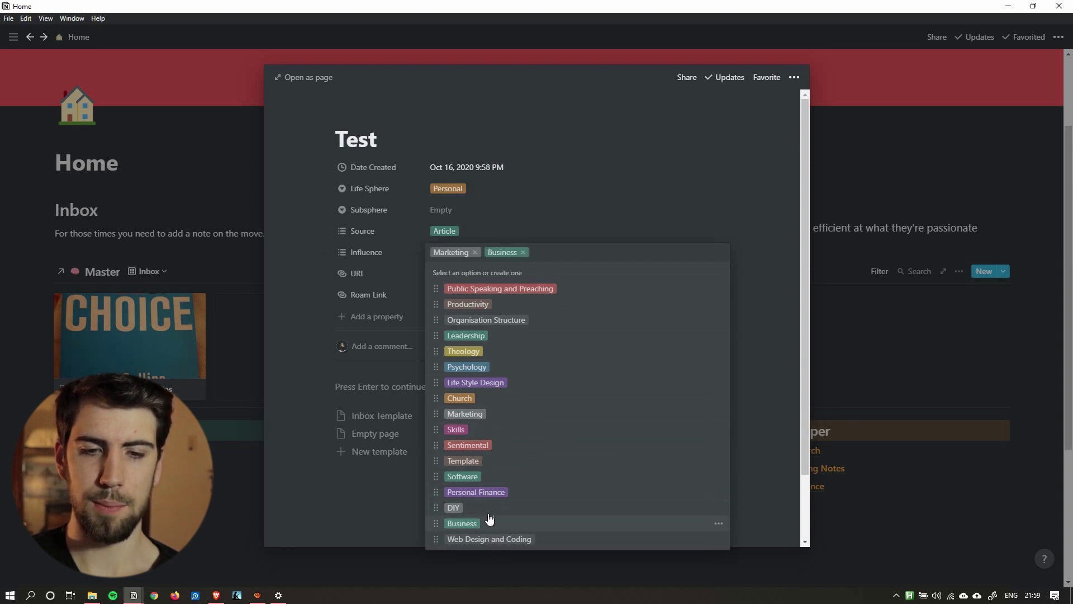
{"action": "left_click", "coordinate": [479, 476]}
{"action": "left_click", "coordinate": [625, 203]}
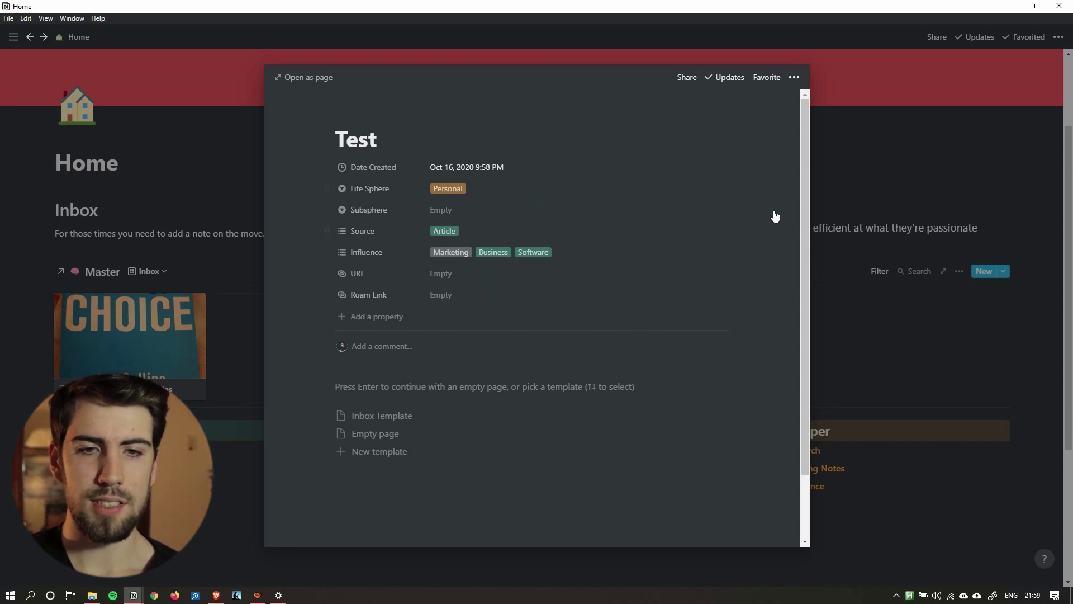
{"action": "mouse_move", "coordinate": [394, 139]}
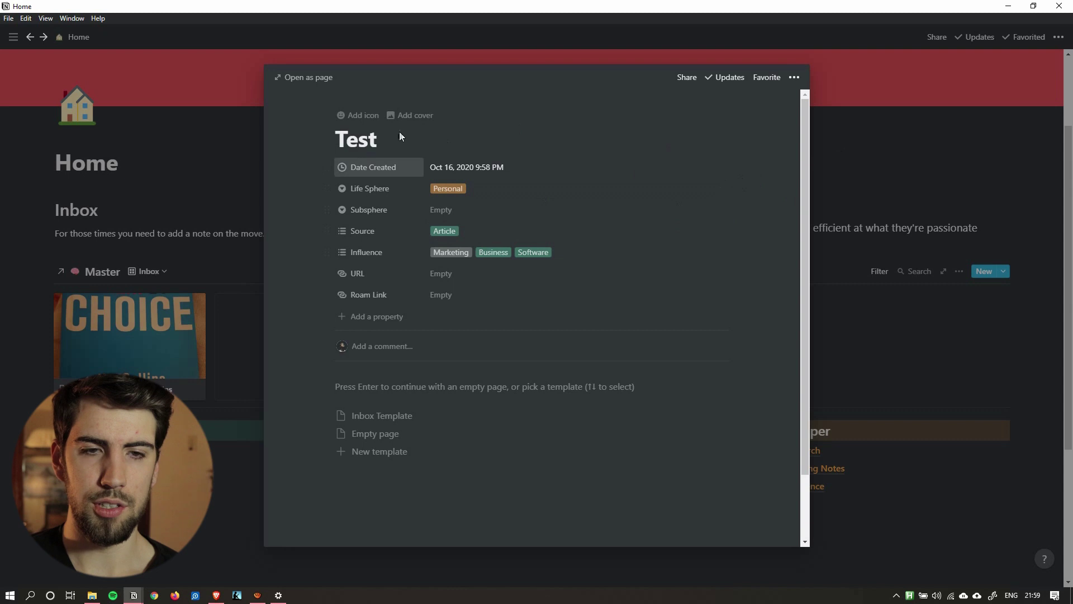
{"action": "left_click", "coordinate": [909, 170]}
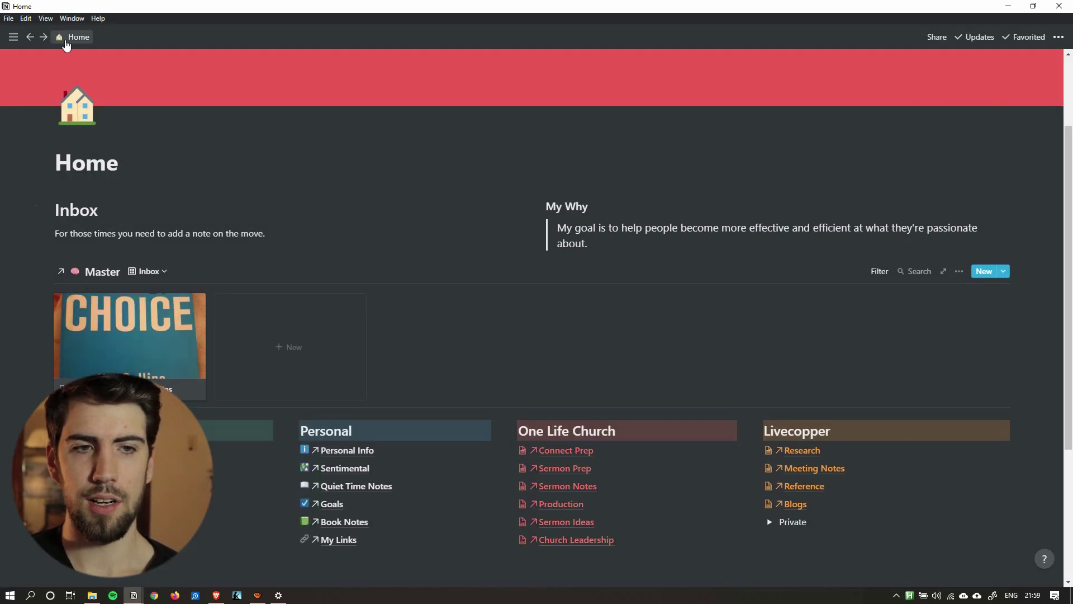
Go from Master up to KMS, scroll its topic pages, and open Public Speaking and Preaching
{"action": "left_click", "coordinate": [98, 275]}
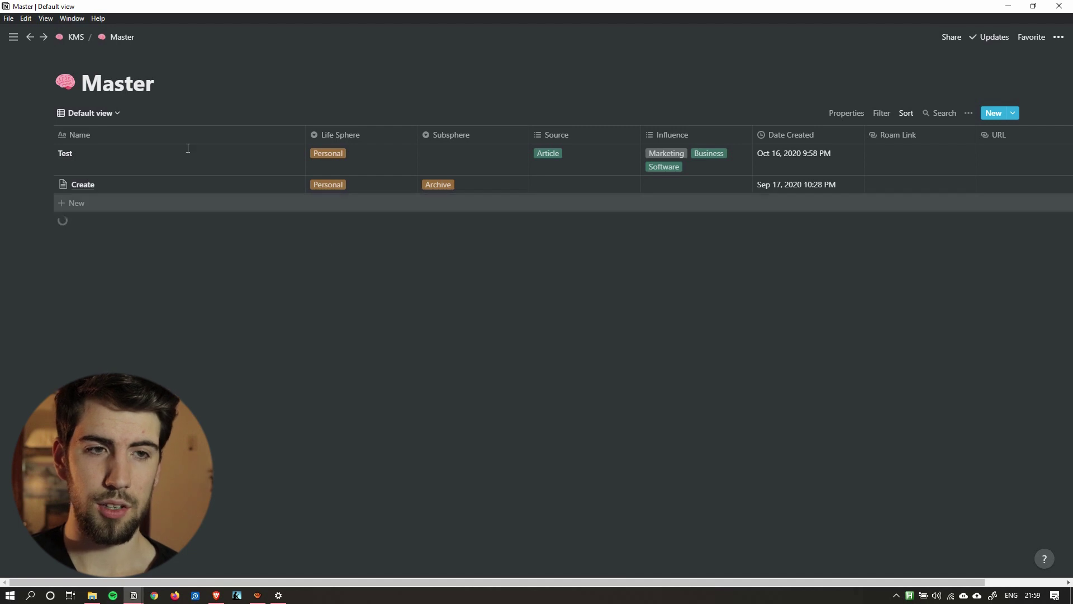
{"action": "left_click", "coordinate": [76, 37]}
{"action": "scroll", "coordinate": [428, 280], "scroll_direction": "down", "scroll_amount": 1}
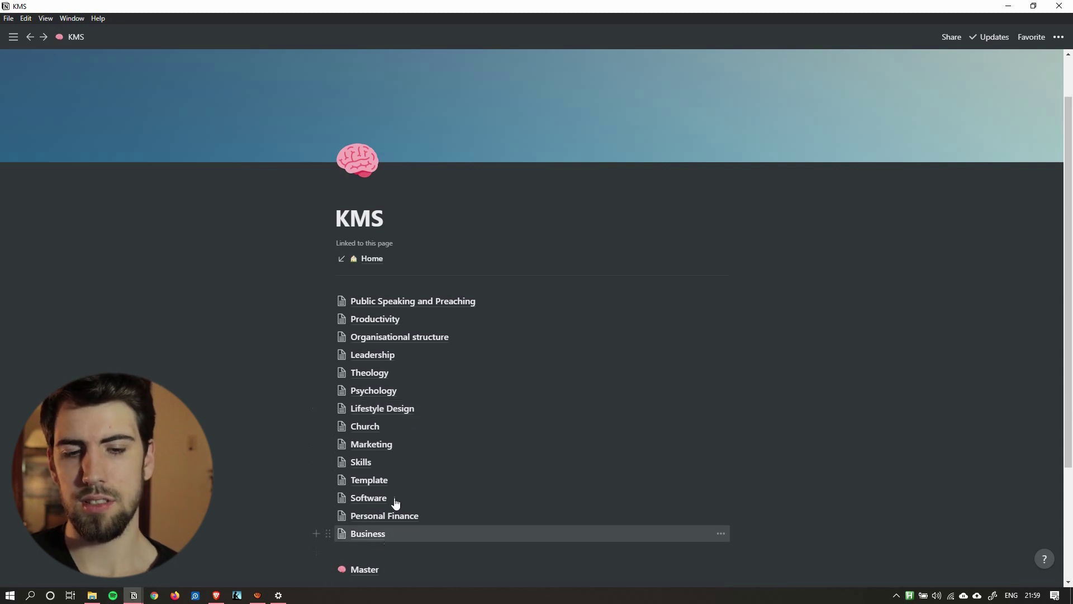
{"action": "scroll", "coordinate": [458, 436], "scroll_direction": "down", "scroll_amount": 2}
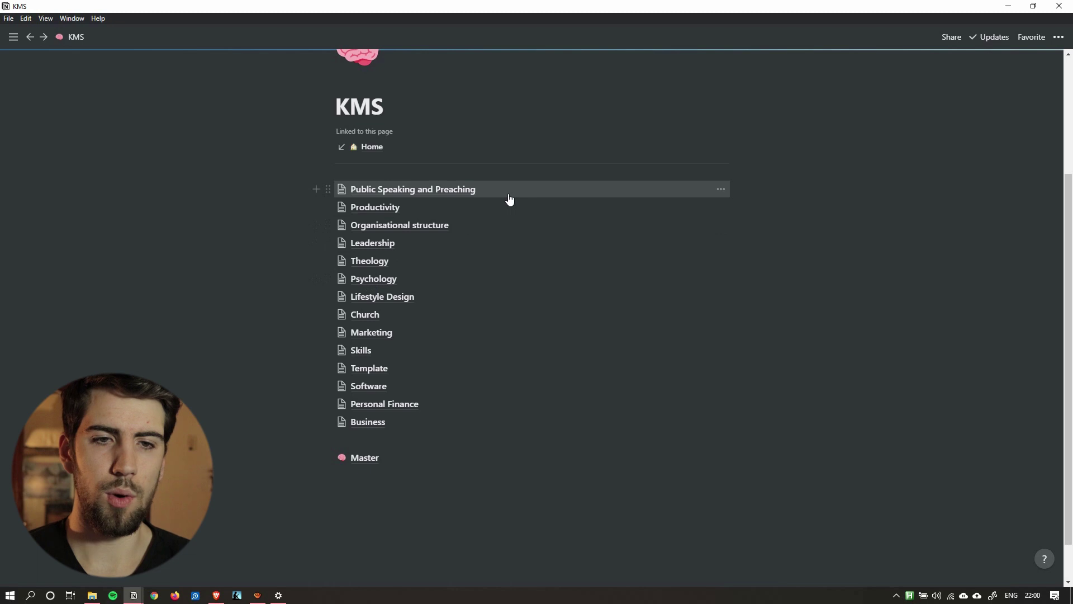
{"action": "scroll", "coordinate": [436, 329], "scroll_direction": "up", "scroll_amount": 2}
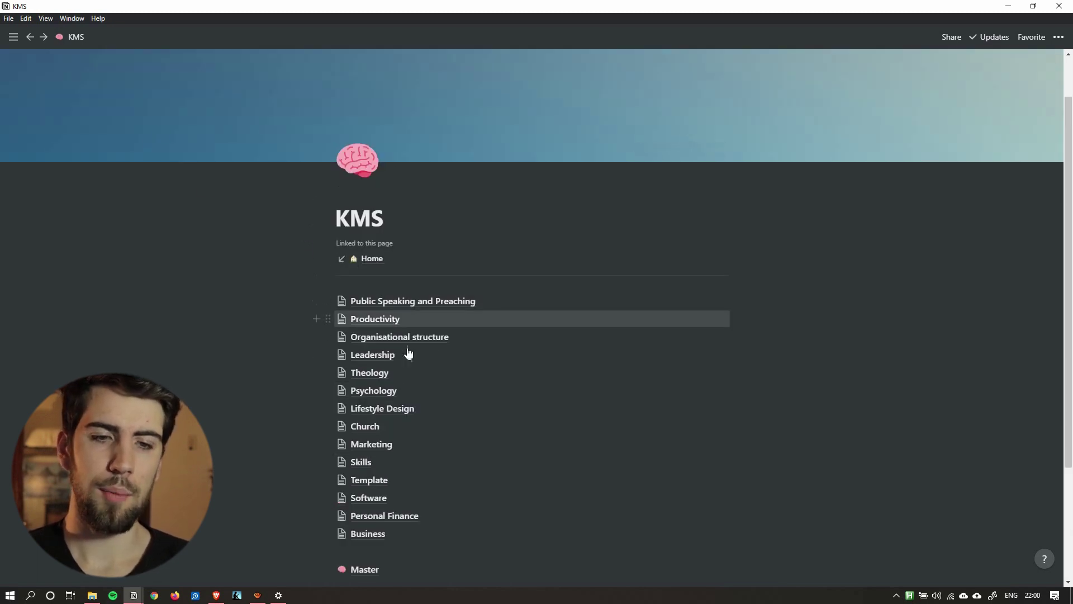
{"action": "left_click", "coordinate": [394, 304]}
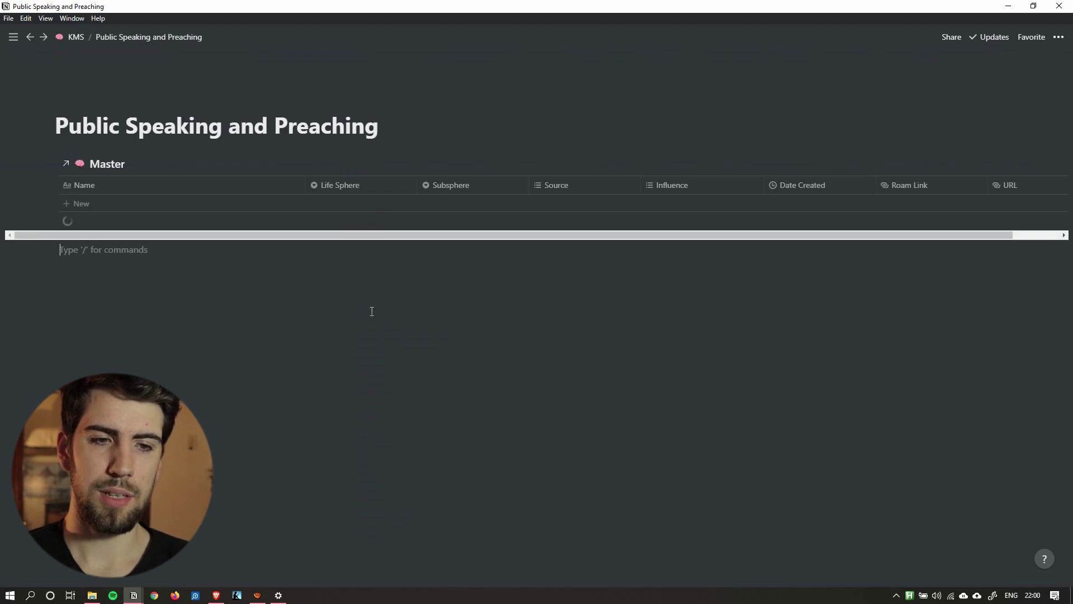
Open Master, check the one-entry Untagged view, then return to the Default view
{"action": "scroll", "coordinate": [320, 457], "scroll_direction": "down", "scroll_amount": 3}
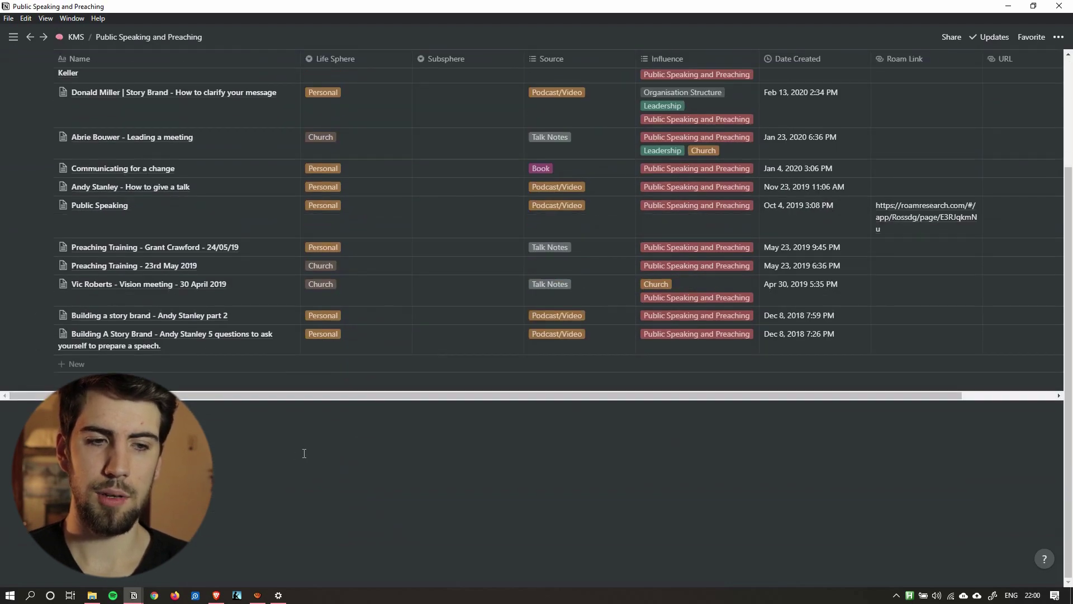
{"action": "scroll", "coordinate": [301, 455], "scroll_direction": "up", "scroll_amount": 3}
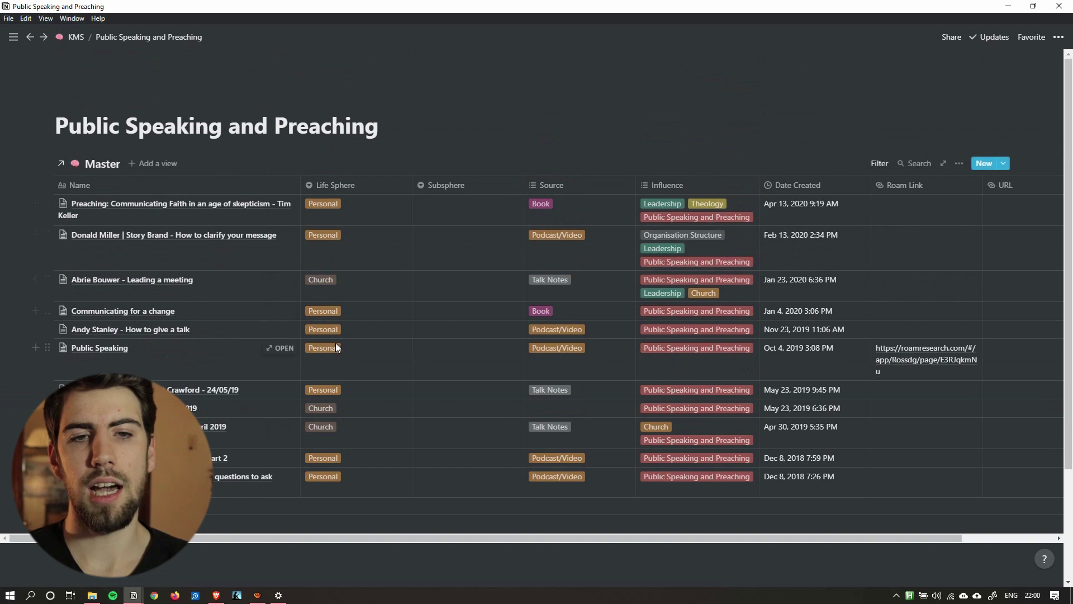
{"action": "left_click", "coordinate": [102, 163]}
{"action": "left_click", "coordinate": [92, 113]}
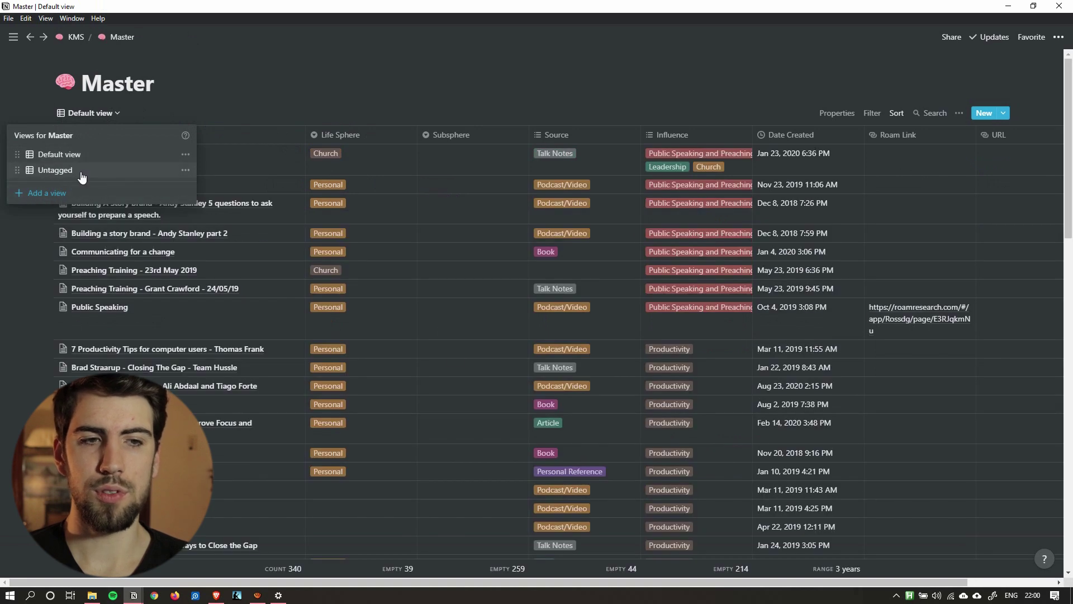
{"action": "left_click", "coordinate": [82, 174]}
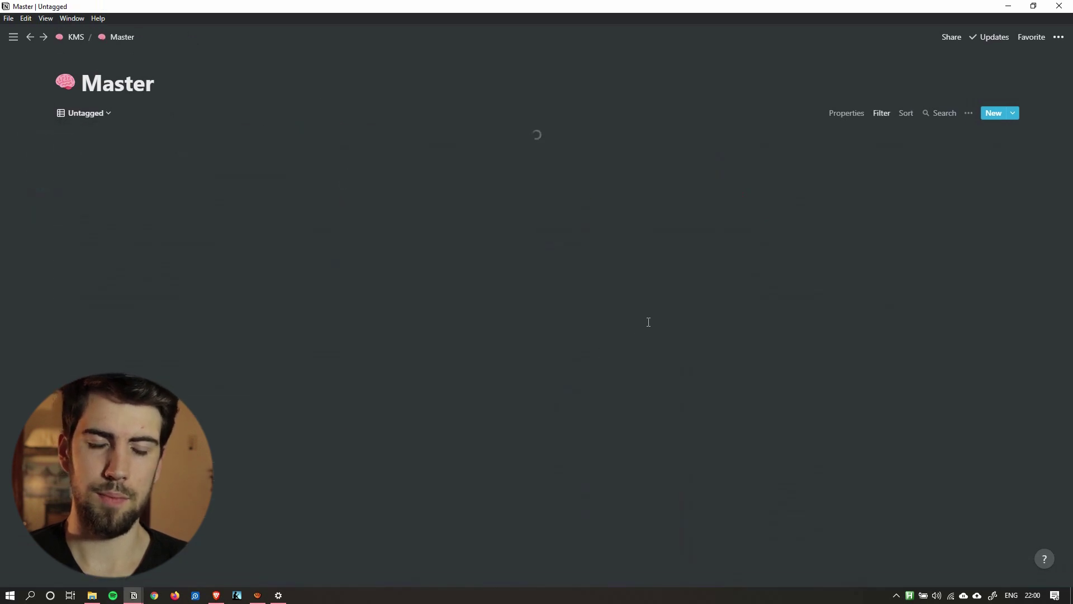
{"action": "left_click", "coordinate": [96, 116]}
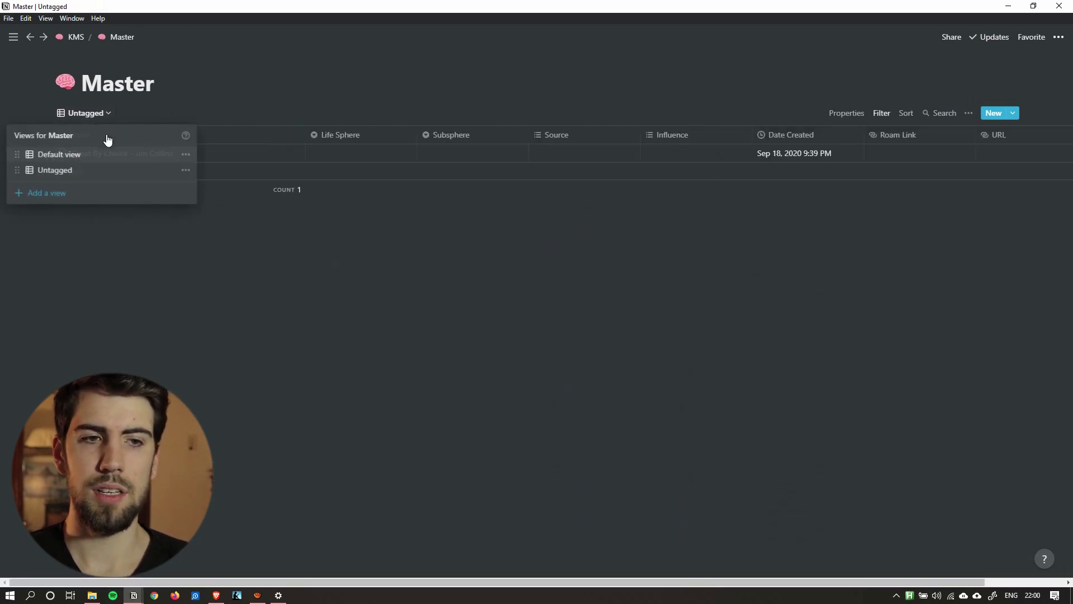
{"action": "left_click", "coordinate": [74, 161]}
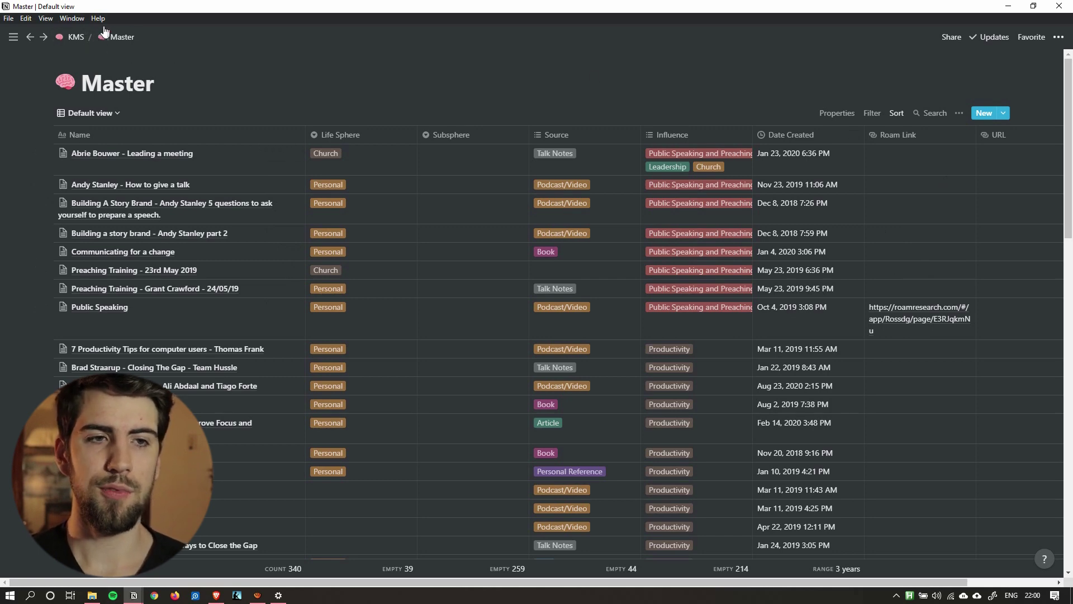
Go to the Home page via the sidebar
{"action": "left_click", "coordinate": [14, 37]}
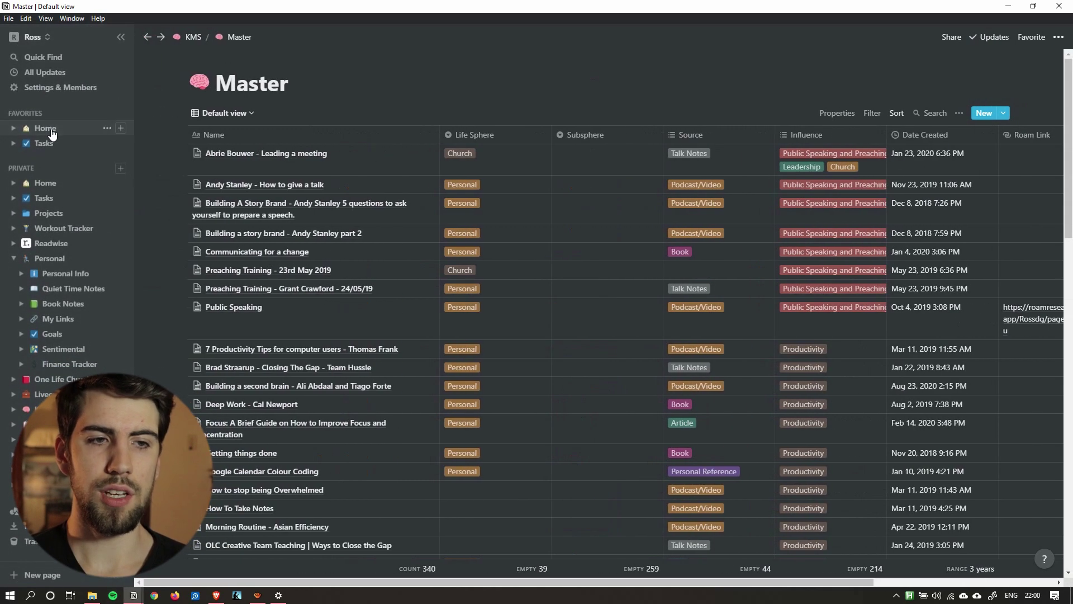
{"action": "left_click", "coordinate": [44, 128]}
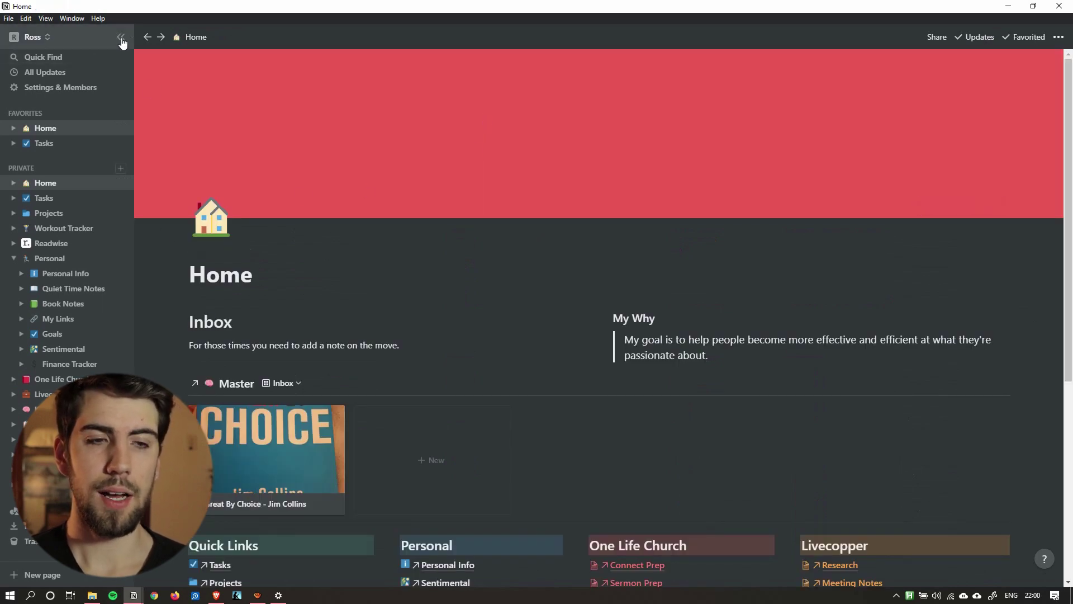
{"action": "left_click", "coordinate": [123, 38]}
{"action": "scroll", "coordinate": [492, 260], "scroll_direction": "down", "scroll_amount": 2}
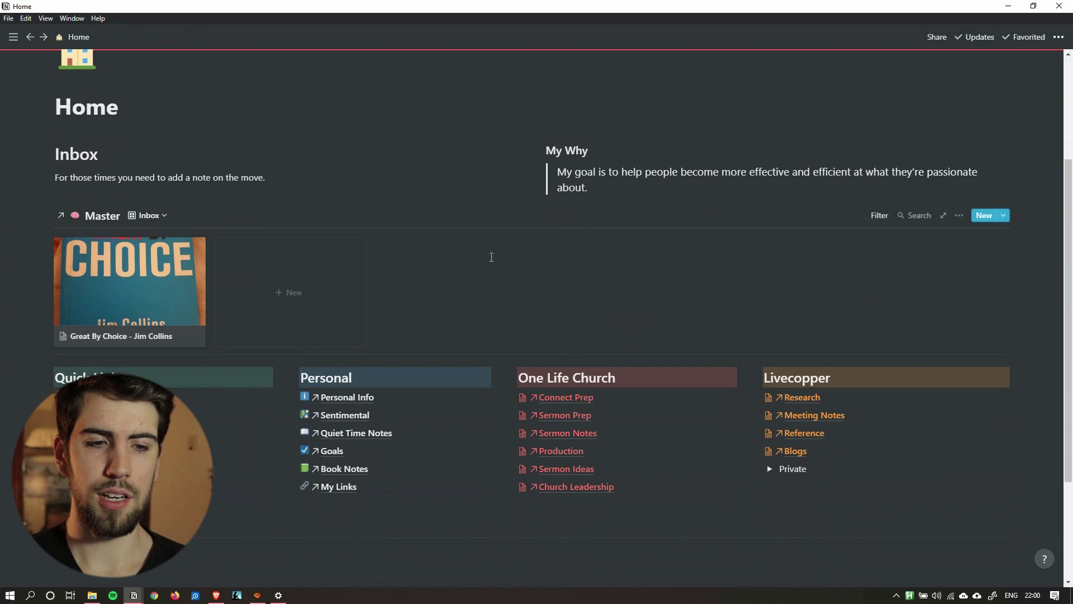
{"action": "scroll", "coordinate": [104, 68], "scroll_direction": "up", "scroll_amount": 2}
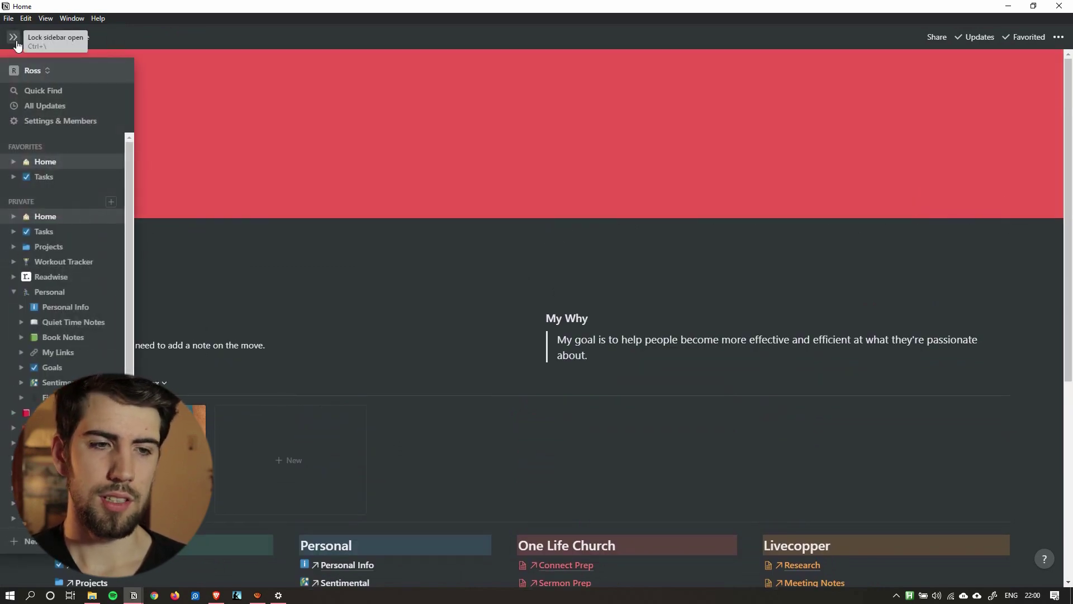
Collapse the Personal section, dock the sidebar, and open Media Vault
{"action": "left_click", "coordinate": [14, 293]}
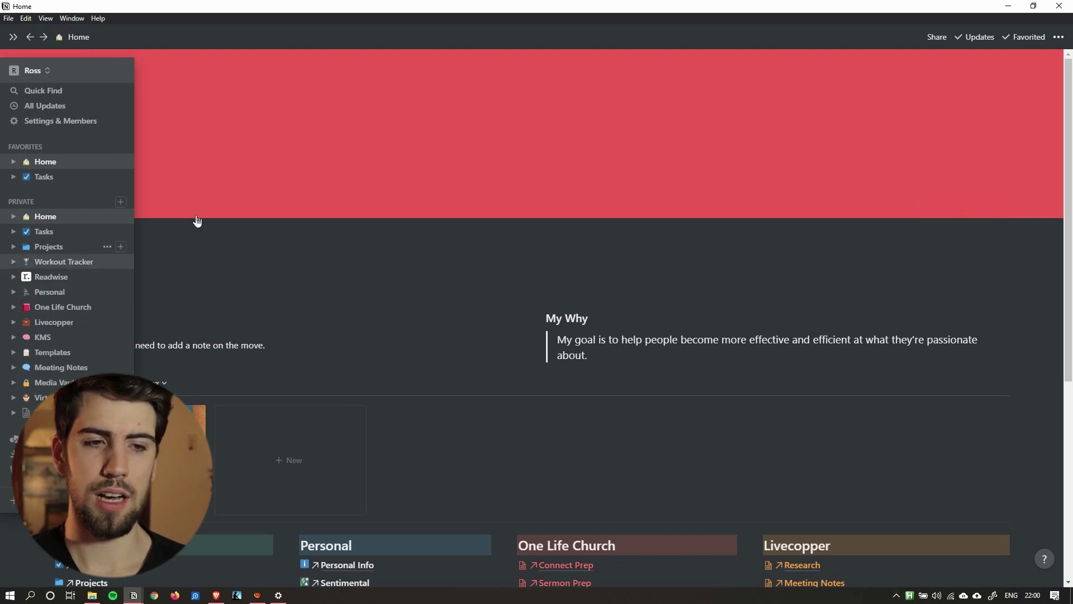
{"action": "left_click", "coordinate": [13, 37]}
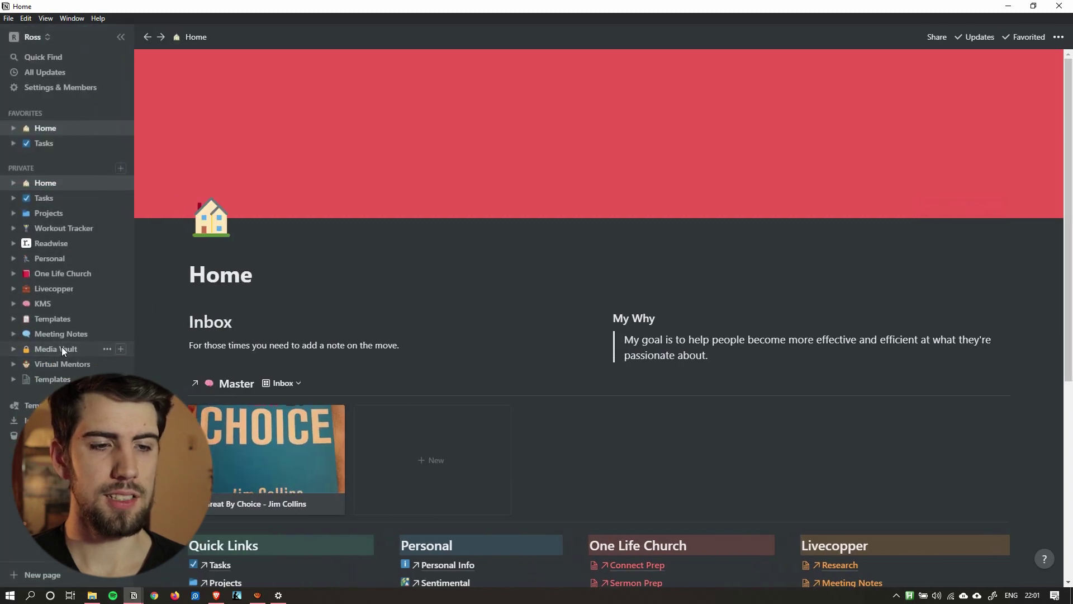
{"action": "left_click", "coordinate": [62, 348]}
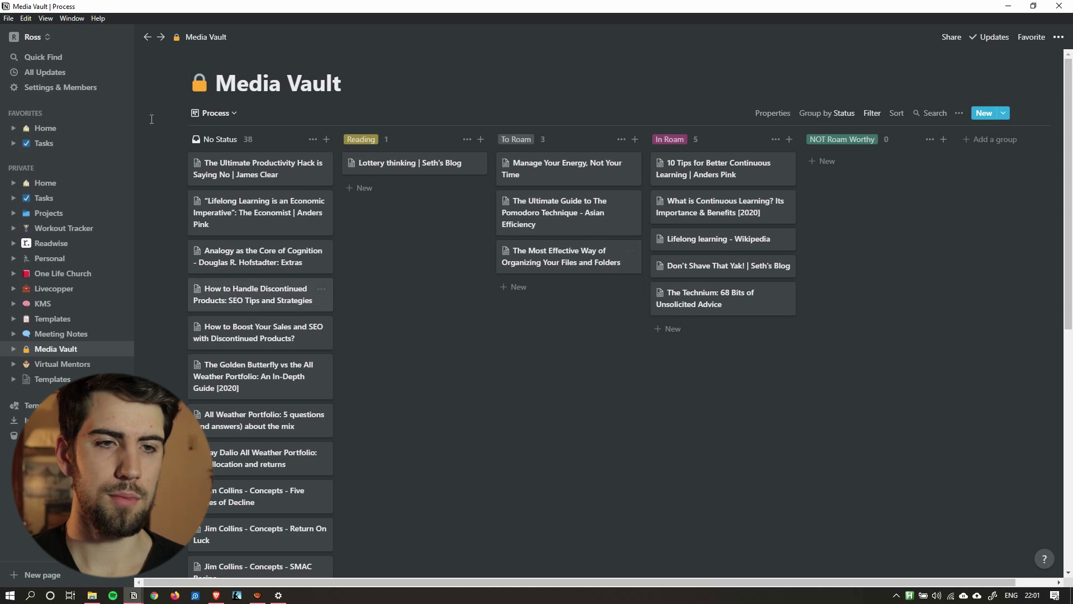
Hide the sidebar and open Hofstadter's 'Analogy as the Core of Cognition' card
{"action": "left_click", "coordinate": [120, 37]}
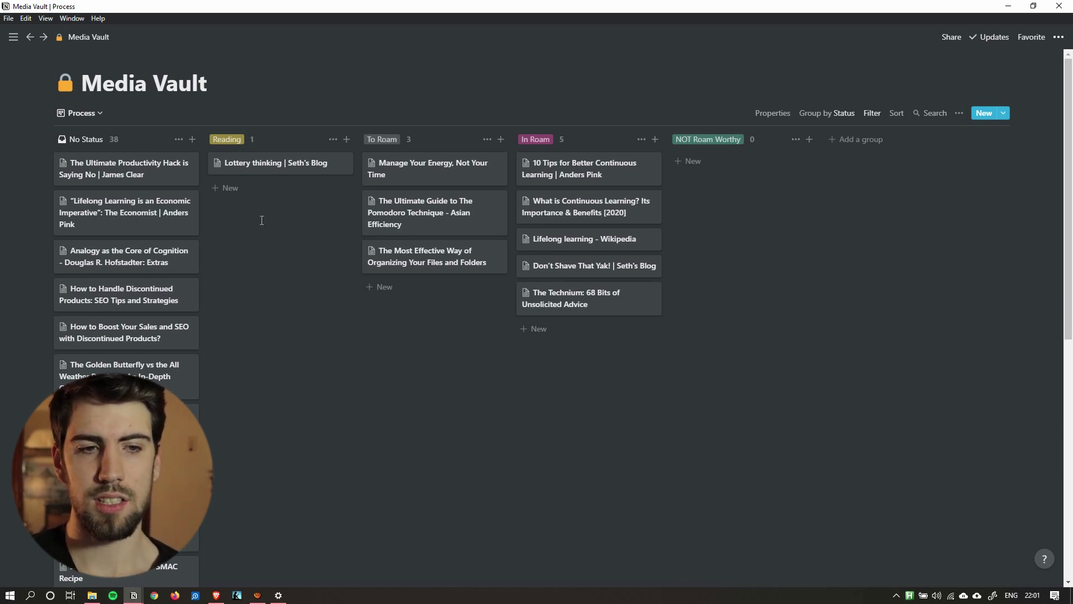
{"action": "scroll", "coordinate": [115, 286], "scroll_direction": "down", "scroll_amount": 1}
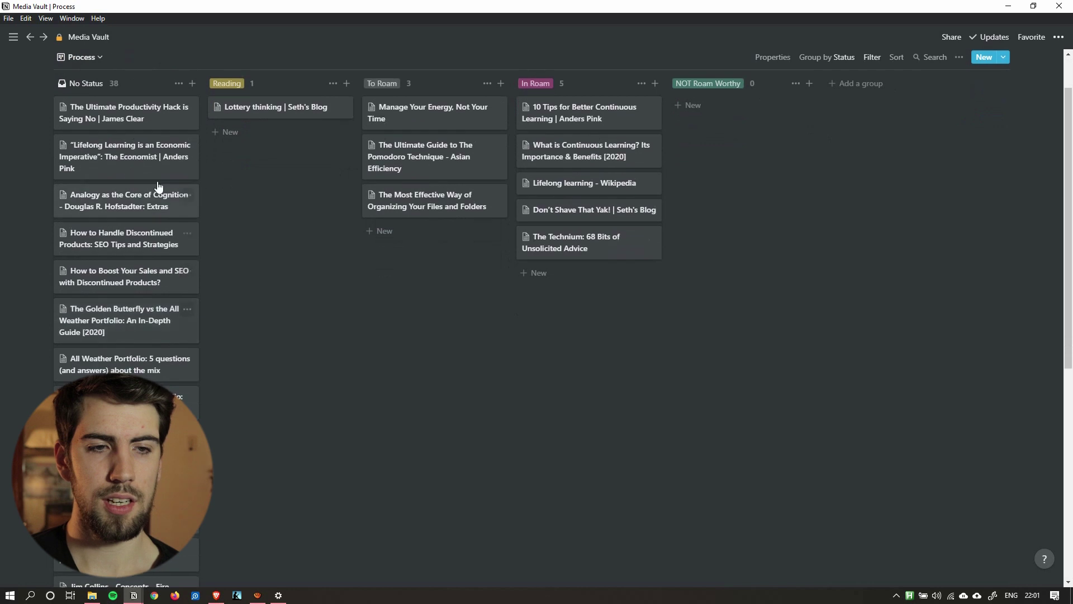
{"action": "left_click", "coordinate": [116, 206]}
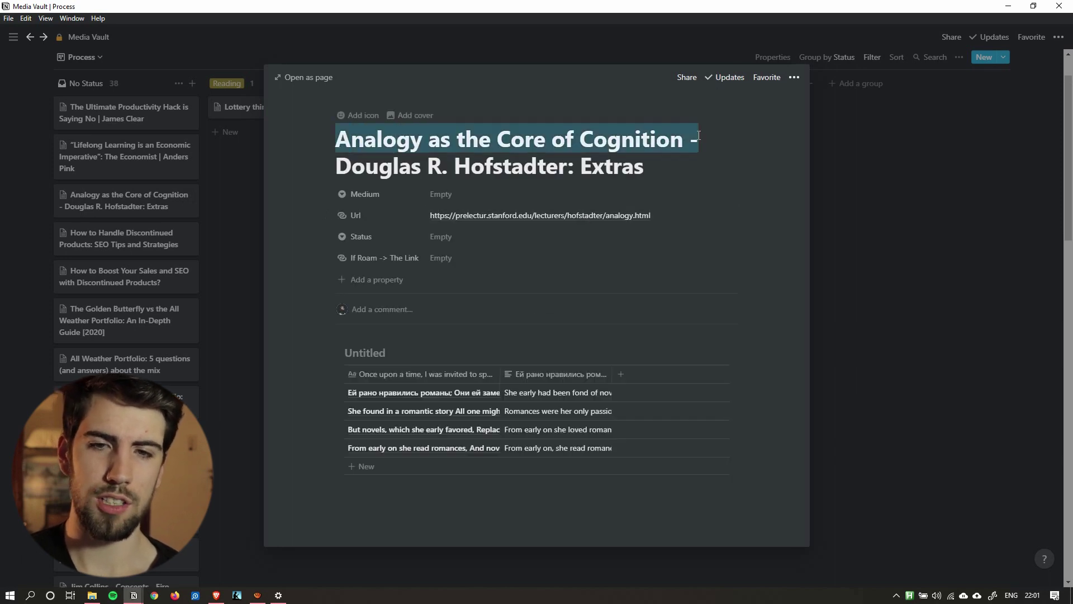
Close the Analogy card and open 'Lottery thinking | Seth's Blog' from the Reading column
{"action": "left_click_drag", "start_coordinate": [413, 140], "coordinate": [683, 141]}
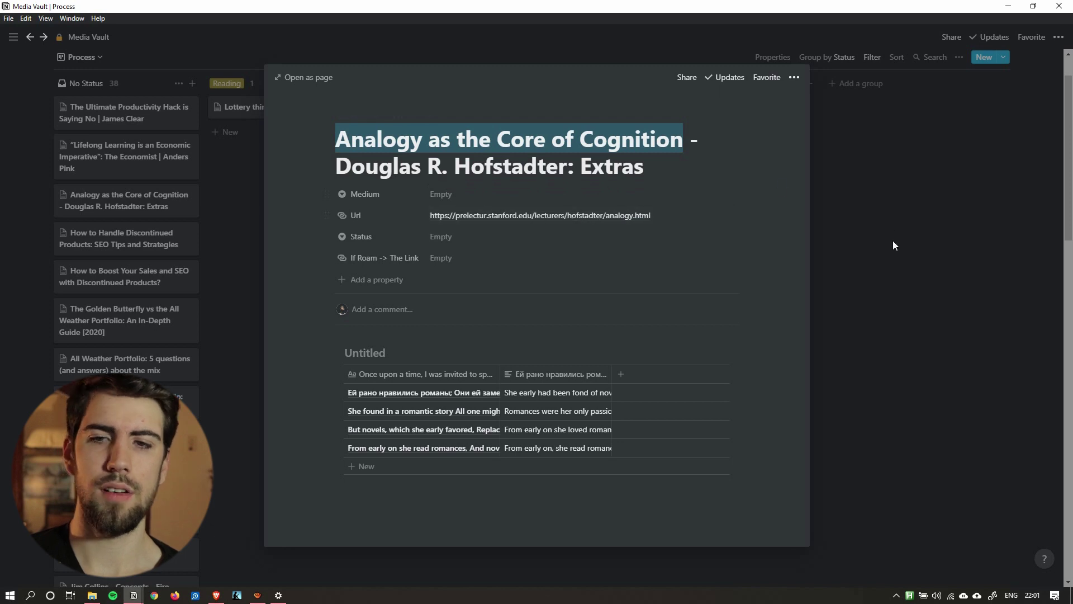
{"action": "key", "text": "Escape"}
{"action": "scroll", "coordinate": [558, 401], "scroll_direction": "up", "scroll_amount": 2}
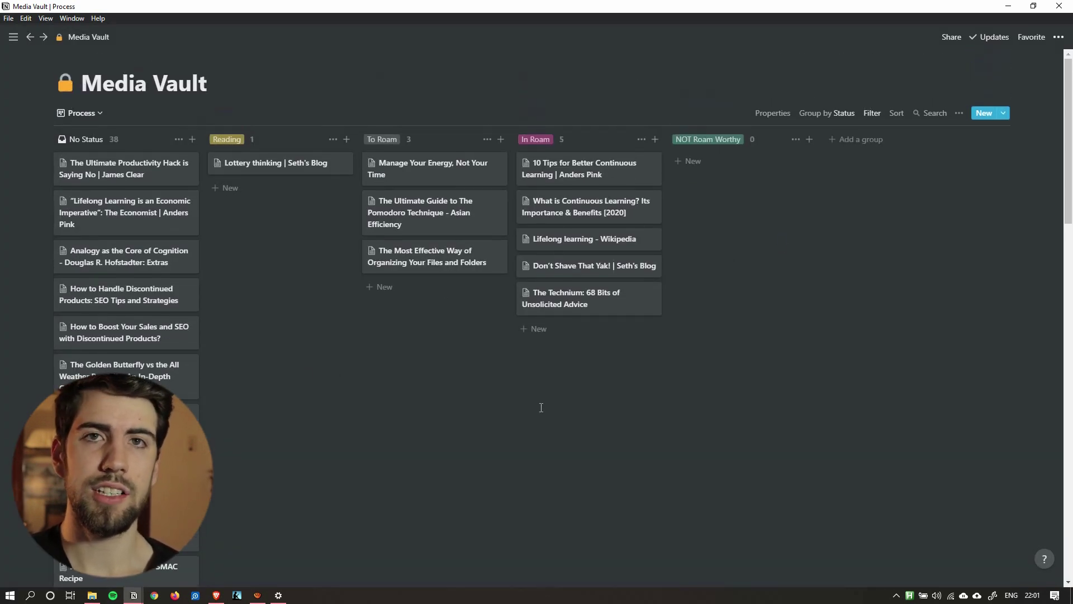
{"action": "left_click", "coordinate": [280, 169]}
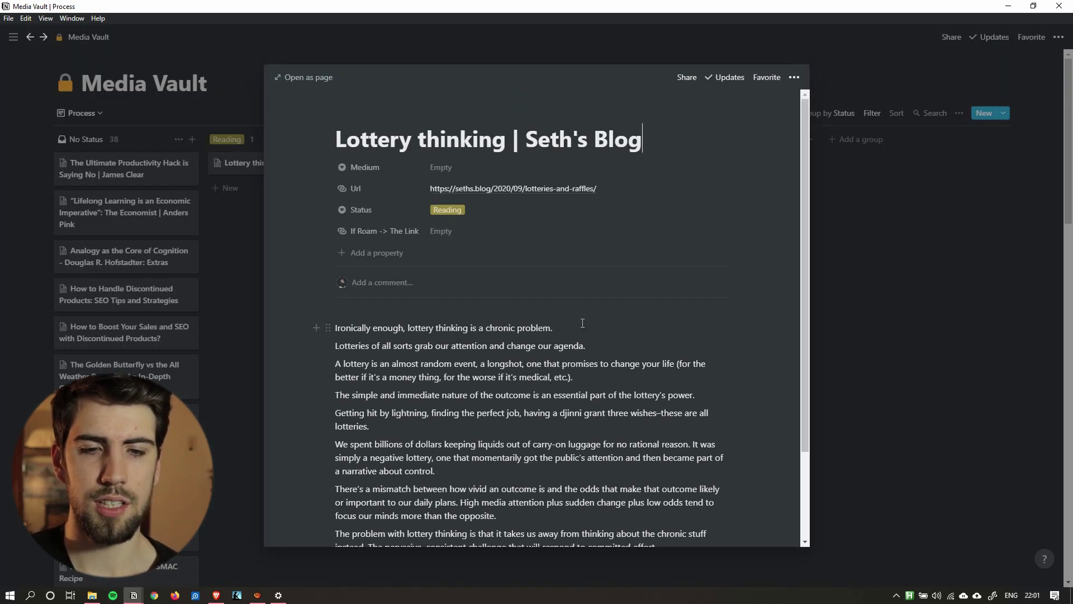
Colour the opening sentence of the Lottery thinking article orange
{"action": "scroll", "coordinate": [604, 327], "scroll_direction": "down", "scroll_amount": 3}
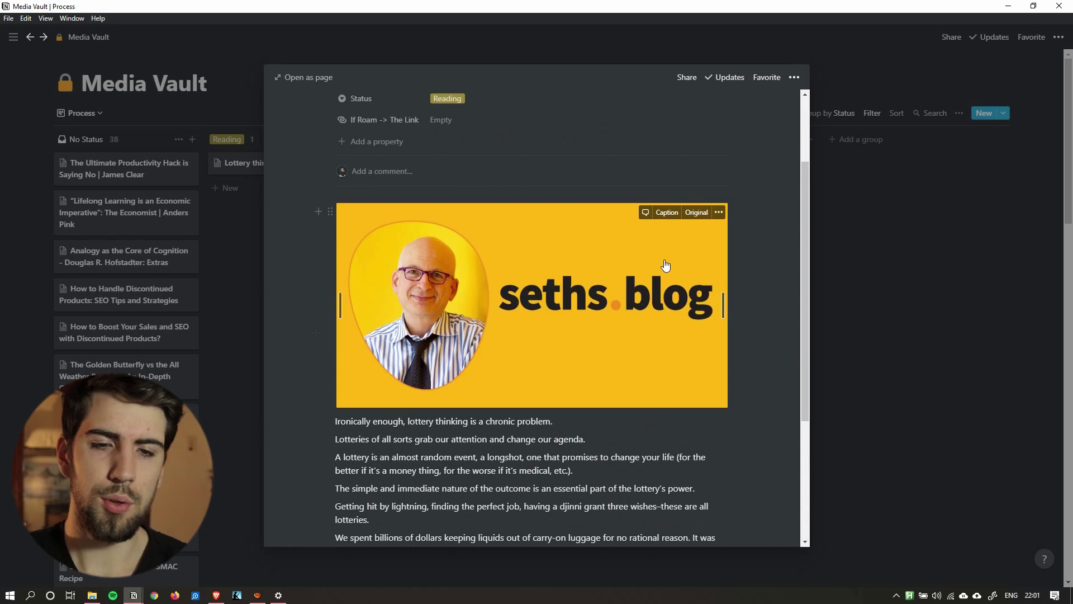
{"action": "scroll", "coordinate": [625, 331], "scroll_direction": "down", "scroll_amount": 3}
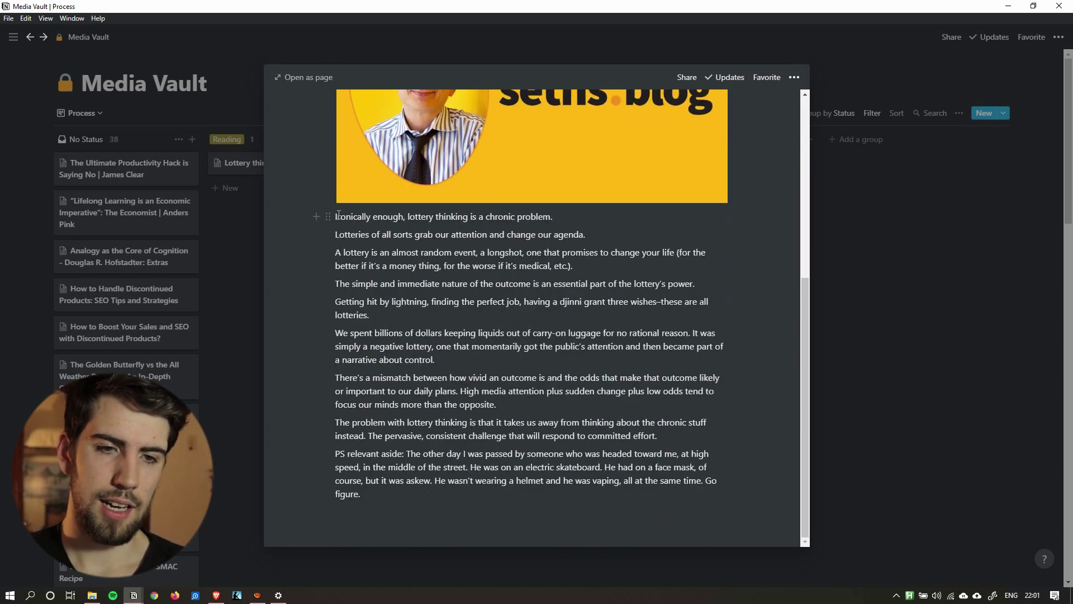
{"action": "left_click_drag", "start_coordinate": [336, 216], "coordinate": [576, 222]}
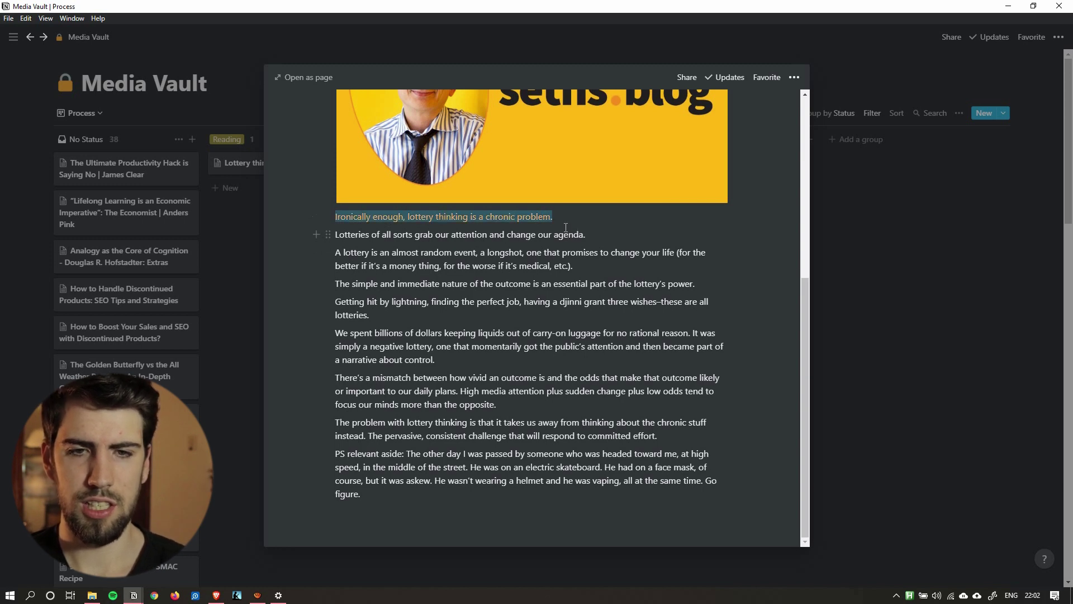
{"action": "key", "text": "ctrl+shift+h"}
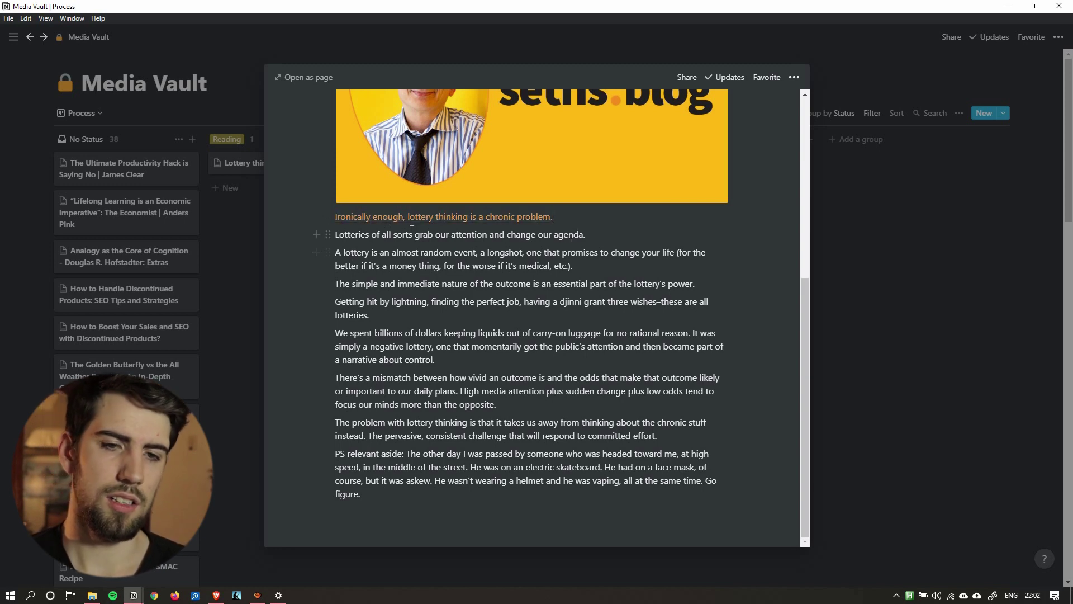
Close the Lottery thinking article and return to the Media Vault board
{"action": "left_click_drag", "start_coordinate": [337, 252], "coordinate": [708, 268]}
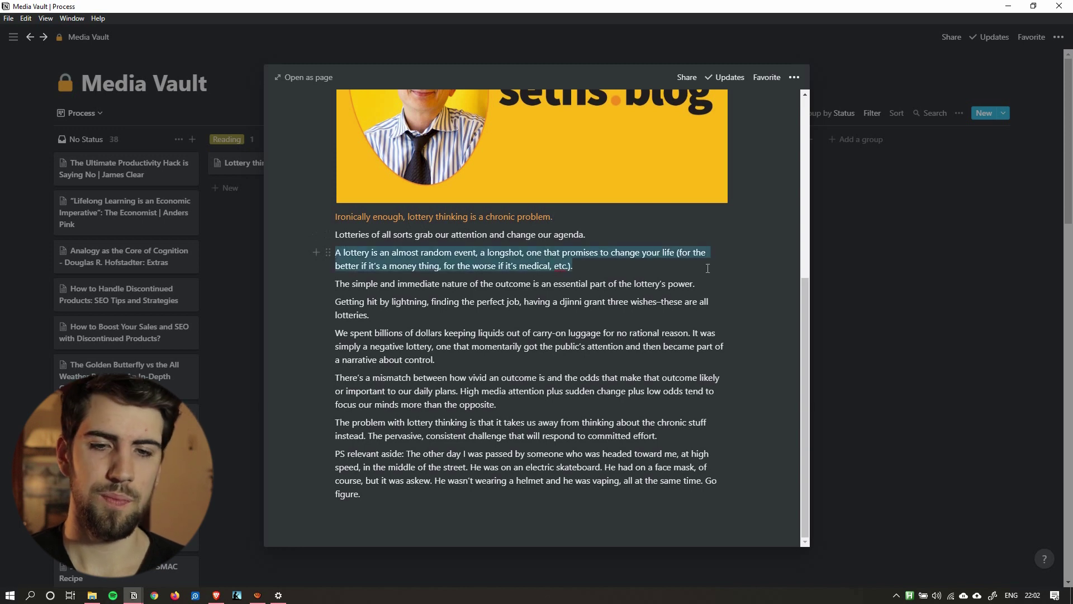
{"action": "left_click", "coordinate": [575, 265]}
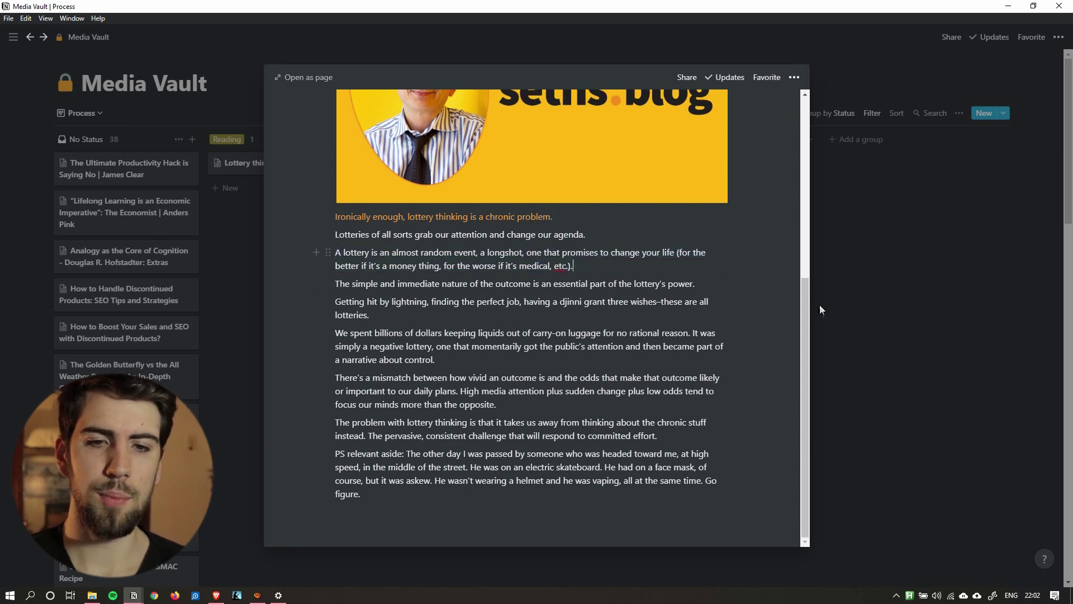
{"action": "scroll", "coordinate": [820, 306], "scroll_direction": "up", "scroll_amount": 5}
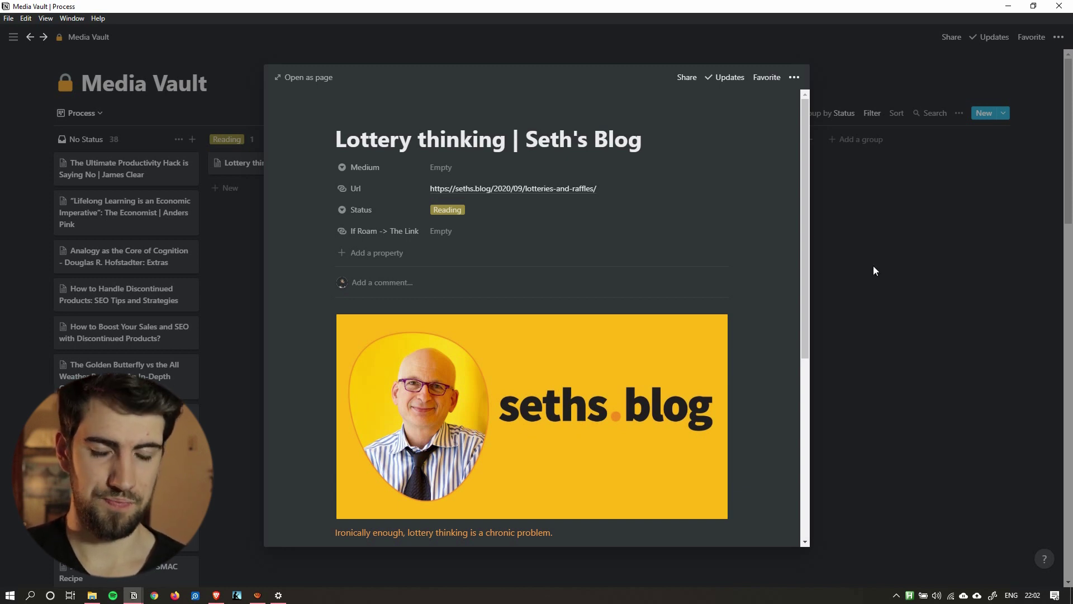
{"action": "key", "text": "Escape"}
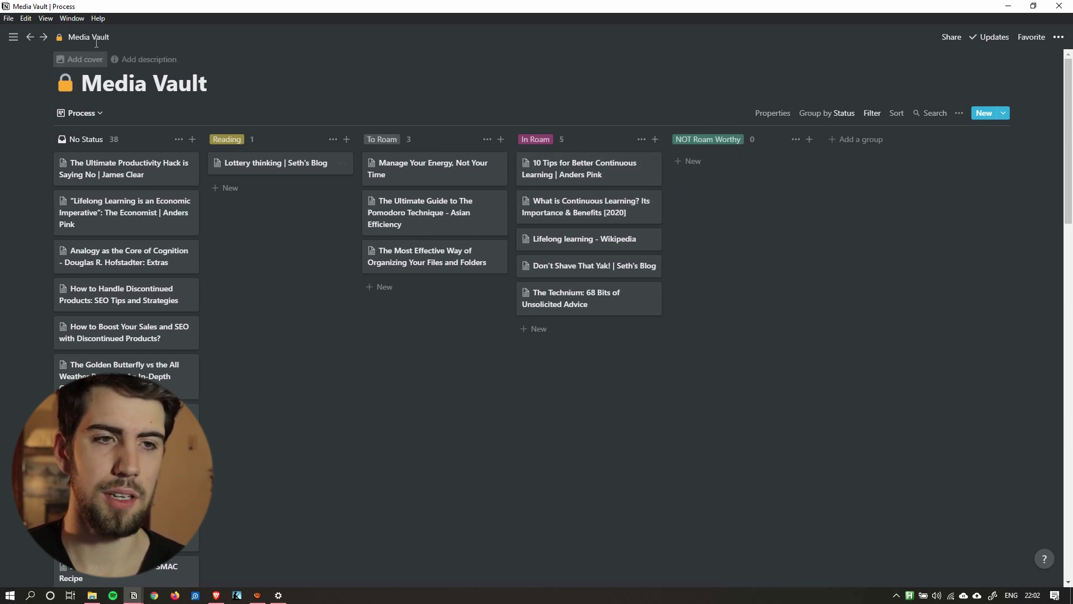
Go from Home to the Tasks page and open the Tasks DB database
{"action": "left_click", "coordinate": [31, 37]}
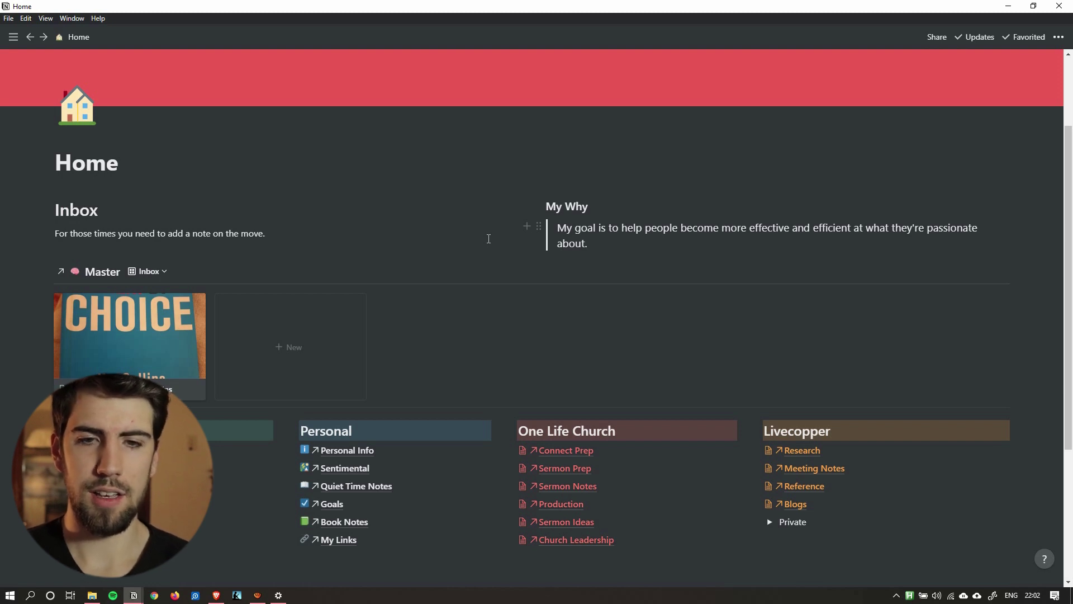
{"action": "scroll", "coordinate": [504, 260], "scroll_direction": "down", "scroll_amount": 1}
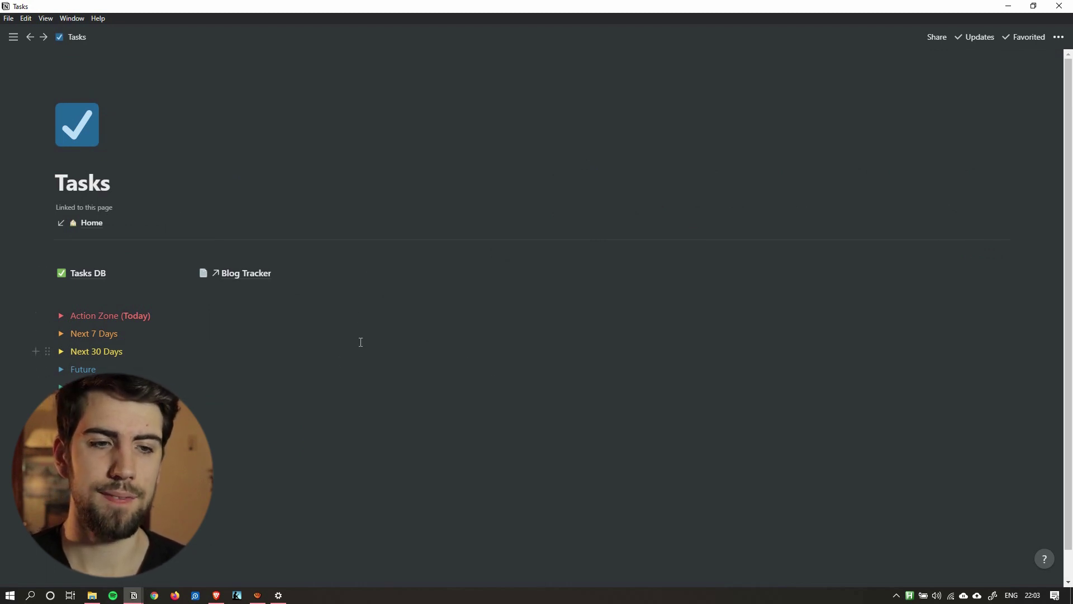
{"action": "scroll", "coordinate": [496, 302], "scroll_direction": "down", "scroll_amount": 1}
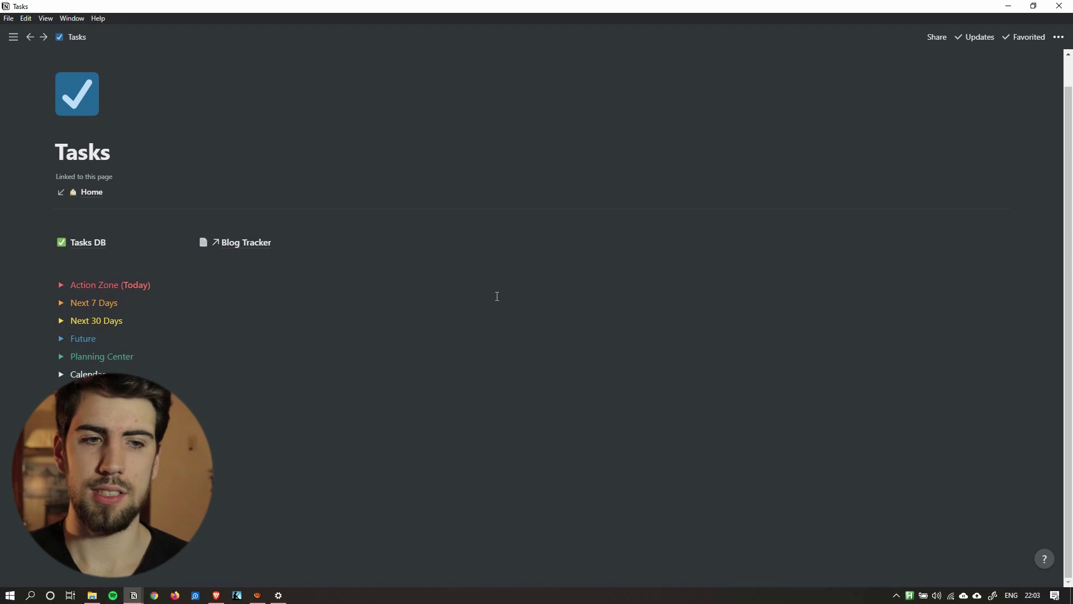
{"action": "left_click", "coordinate": [103, 238]}
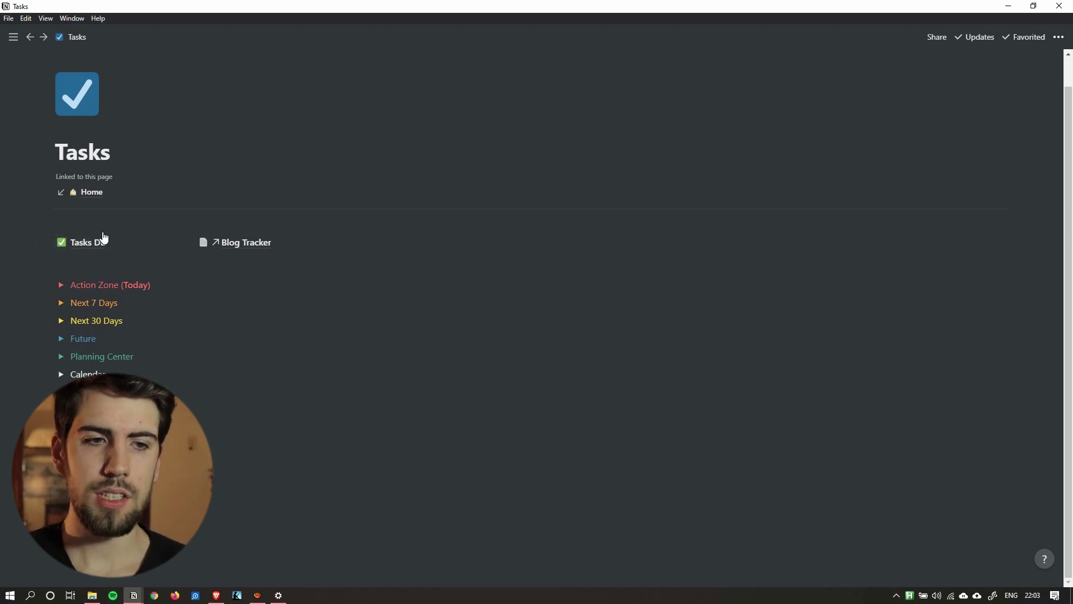
{"action": "left_click", "coordinate": [91, 246]}
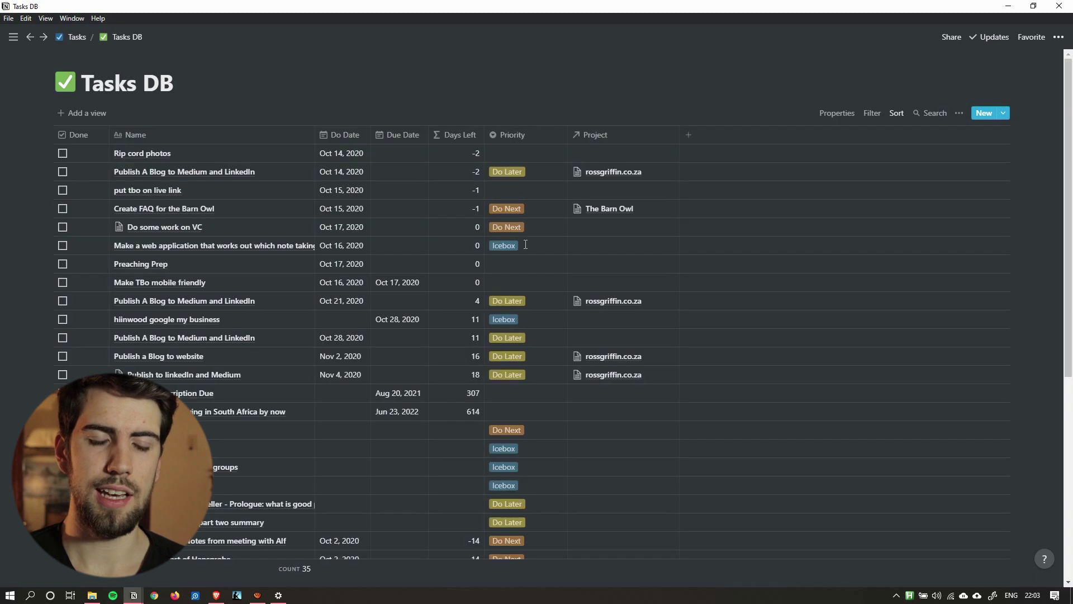
Scroll through the Tasks DB table, then return to the Tasks page
{"action": "scroll", "coordinate": [333, 256], "scroll_direction": "down", "scroll_amount": 3}
{"action": "scroll", "coordinate": [334, 259], "scroll_direction": "down", "scroll_amount": 2}
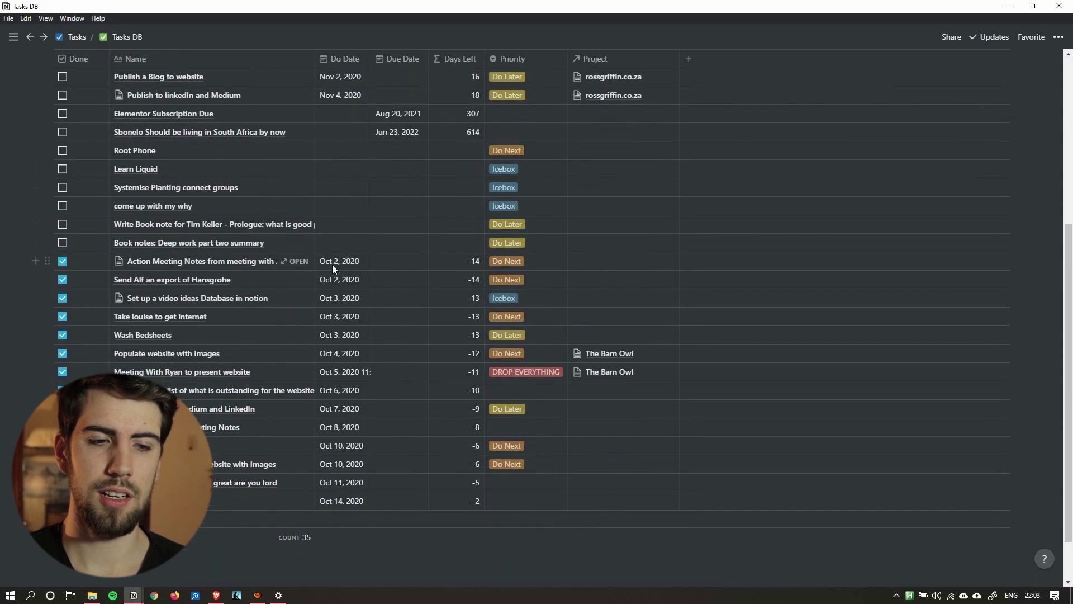
{"action": "scroll", "coordinate": [332, 264], "scroll_direction": "down", "scroll_amount": 1}
{"action": "scroll", "coordinate": [225, 295], "scroll_direction": "up", "scroll_amount": 6}
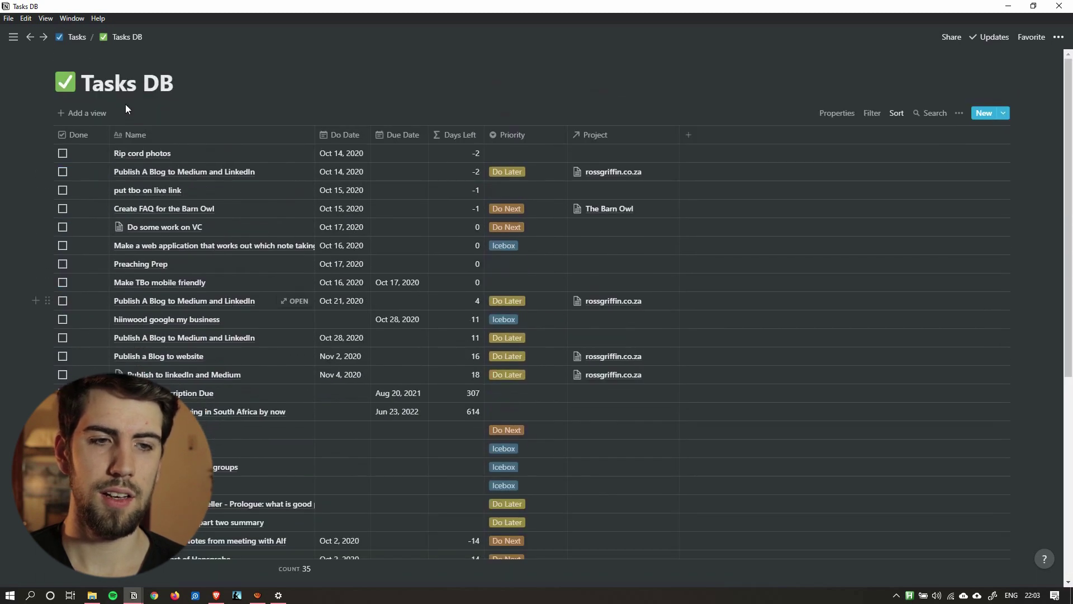
{"action": "left_click", "coordinate": [76, 37]}
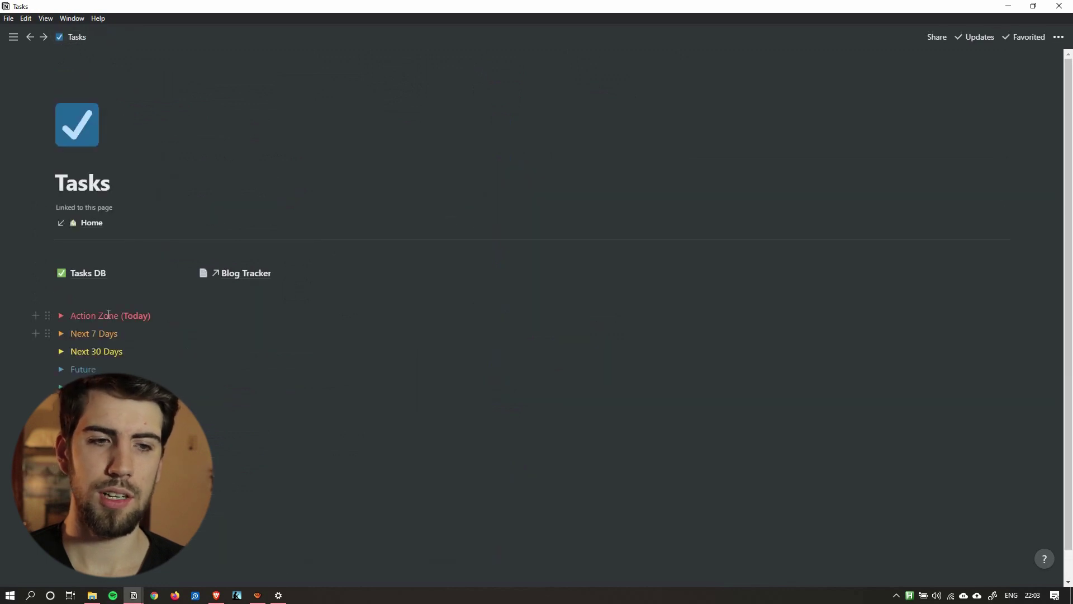
Mark Rip cord photos as done in today's Action Zone, then collapse it
{"action": "left_click", "coordinate": [61, 316]}
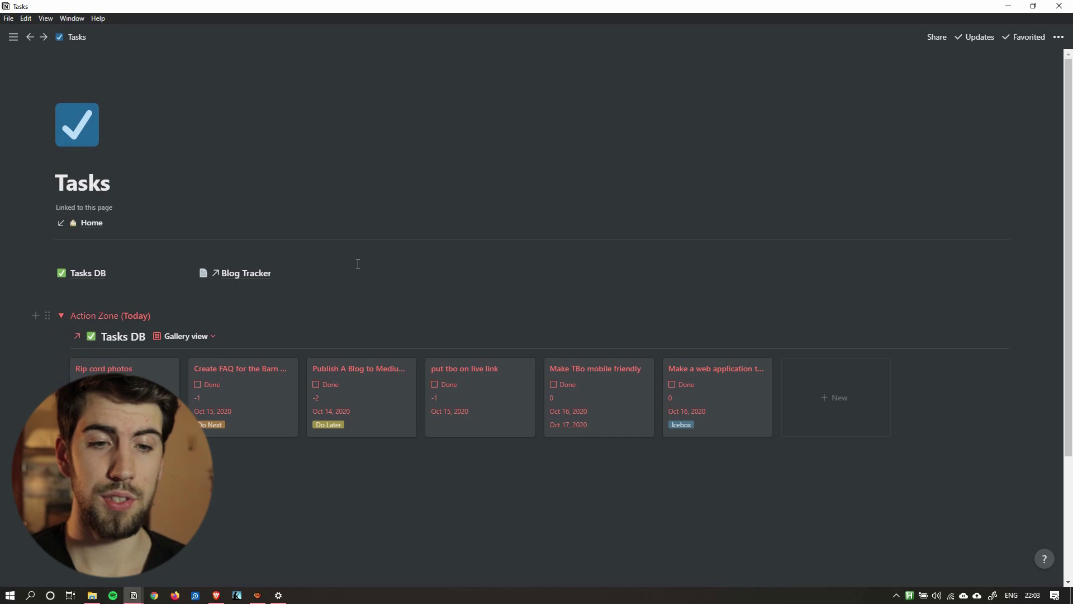
{"action": "scroll", "coordinate": [486, 252], "scroll_direction": "down", "scroll_amount": 1}
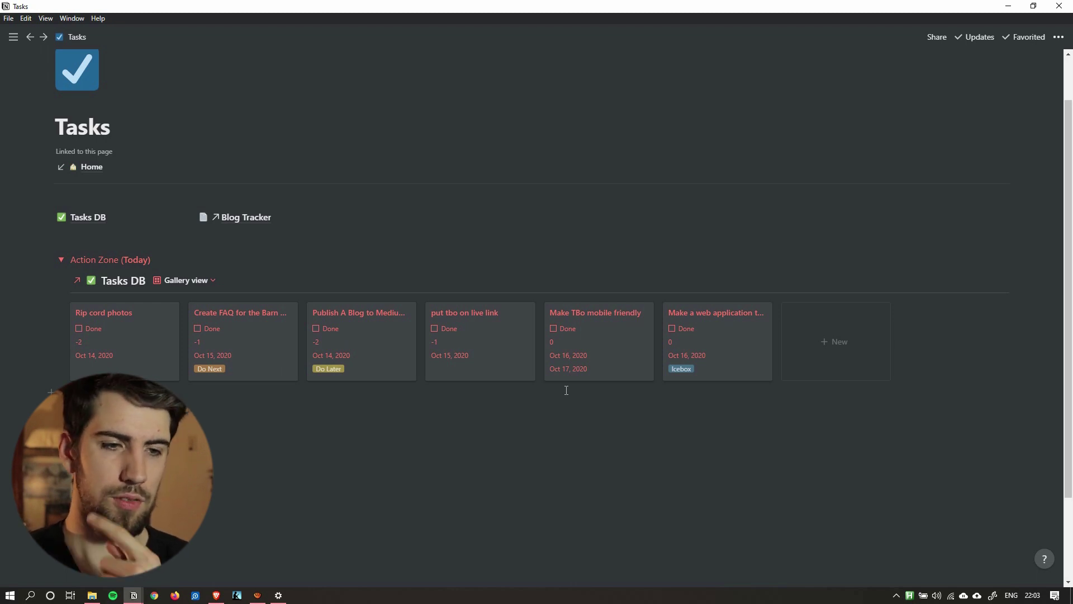
{"action": "left_click", "coordinate": [78, 330]}
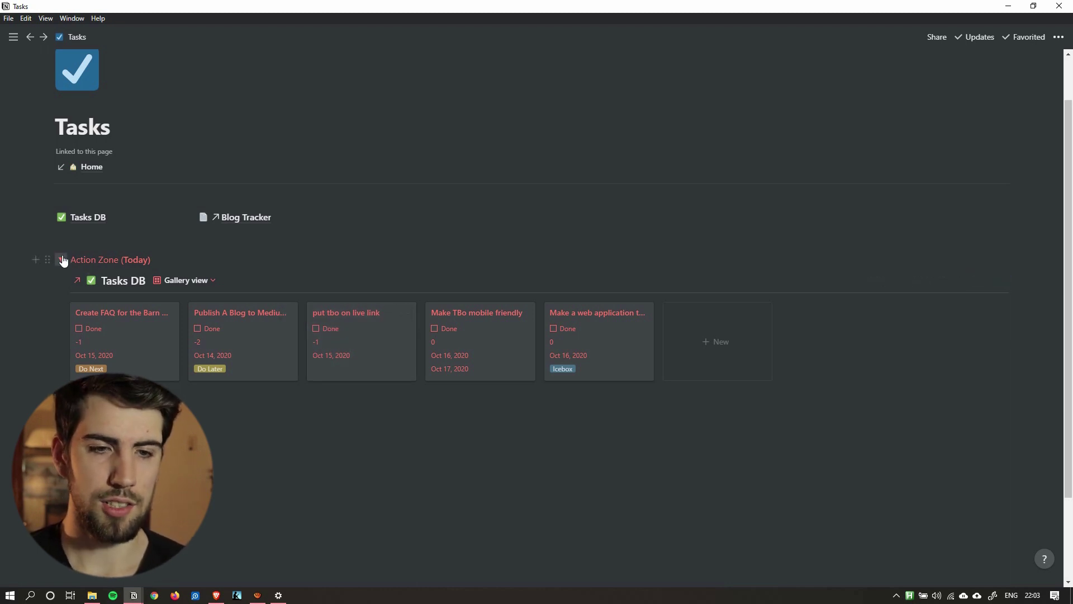
{"action": "left_click", "coordinate": [61, 260]}
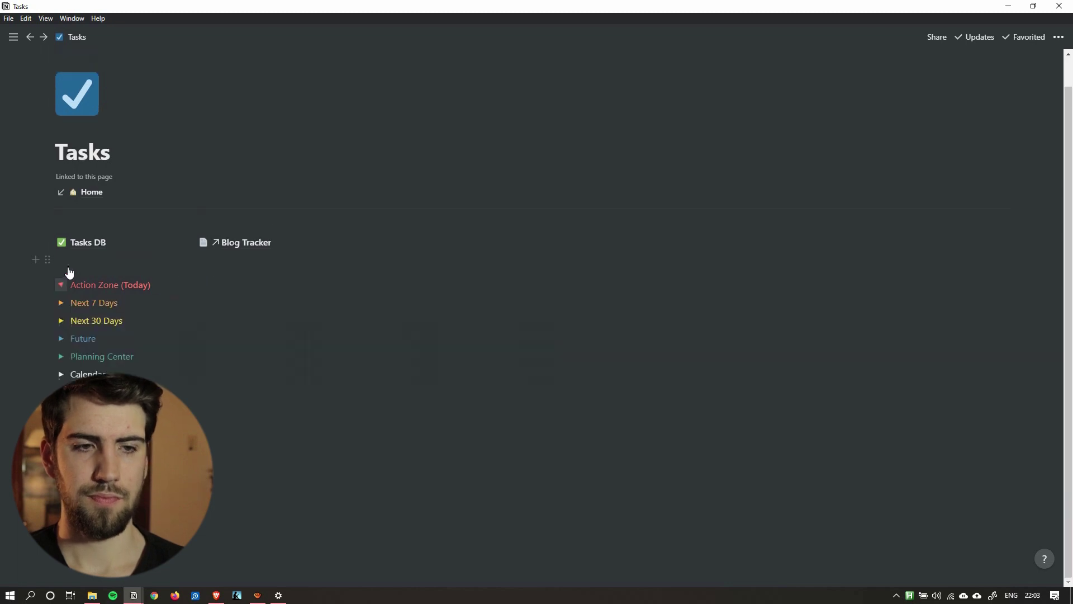
Expand the Next 7 Days tasks, review them, and collapse the section
{"action": "left_click", "coordinate": [63, 303]}
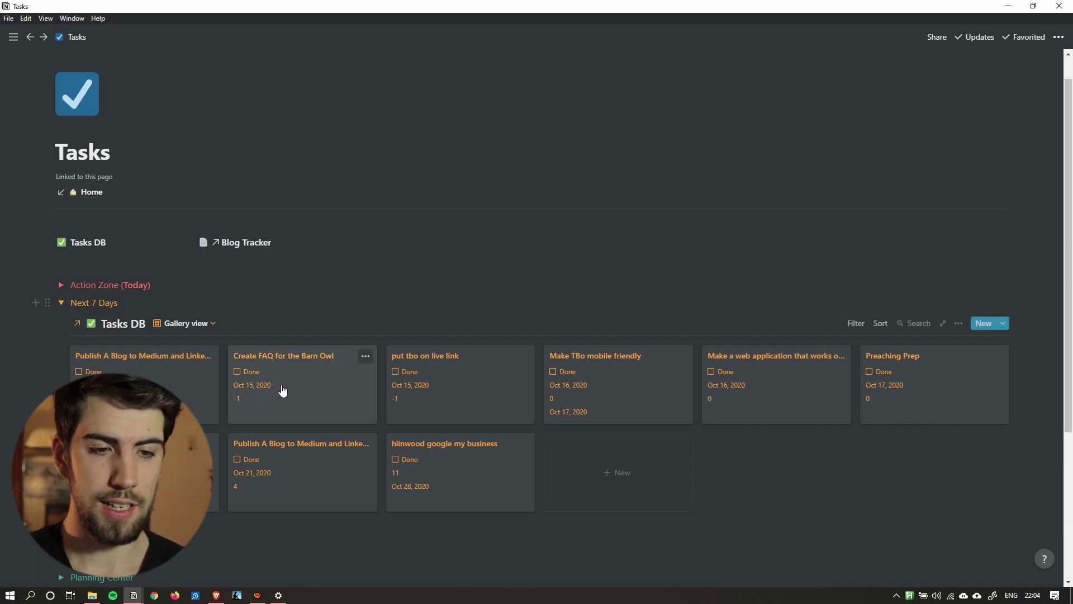
{"action": "scroll", "coordinate": [281, 388], "scroll_direction": "down", "scroll_amount": 2}
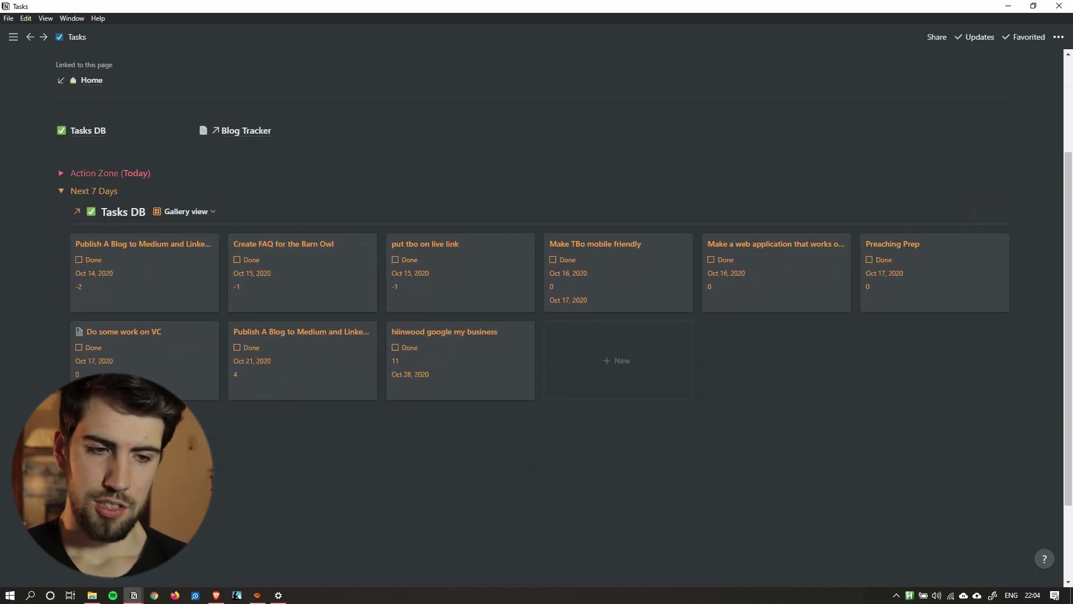
{"action": "left_click", "coordinate": [61, 190]}
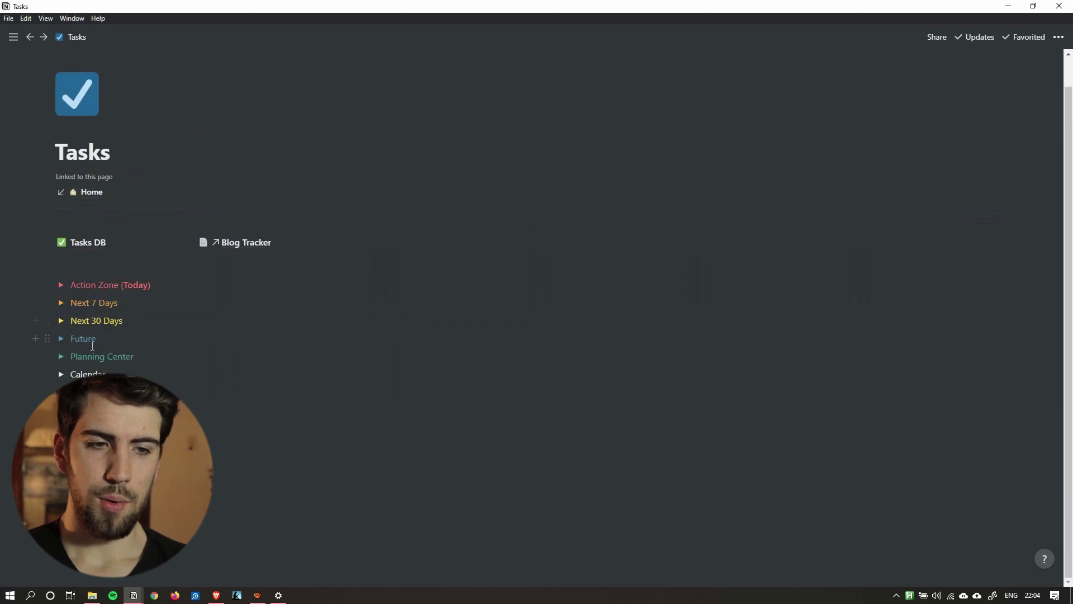
Expand Planning Center and its Calendar to show the October 2020 task calendar
{"action": "left_click", "coordinate": [61, 356]}
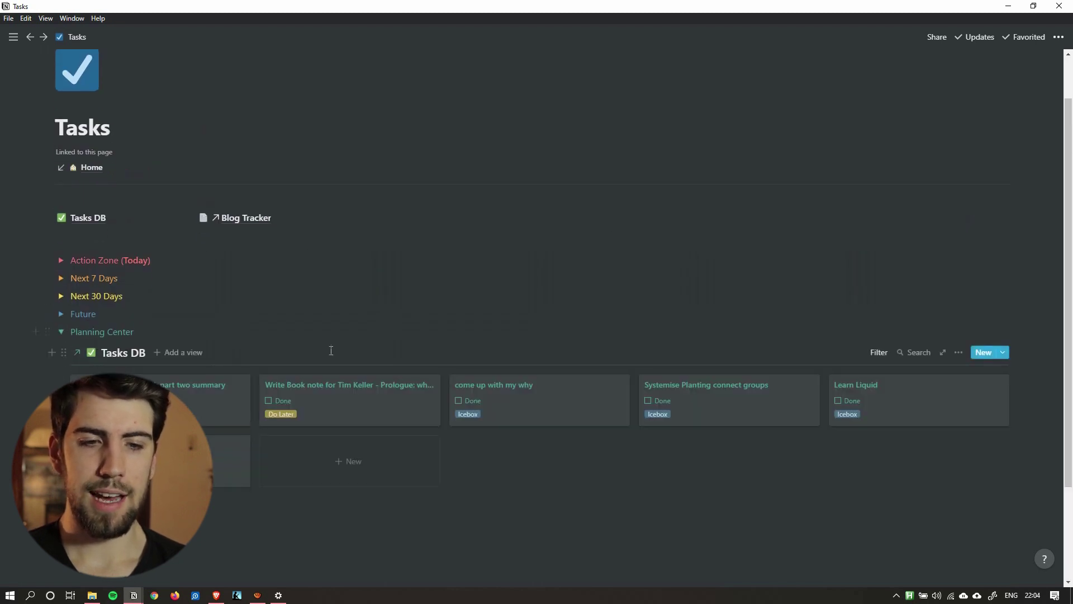
{"action": "scroll", "coordinate": [413, 316], "scroll_direction": "down", "scroll_amount": 2}
{"action": "scroll", "coordinate": [413, 315], "scroll_direction": "down", "scroll_amount": 1}
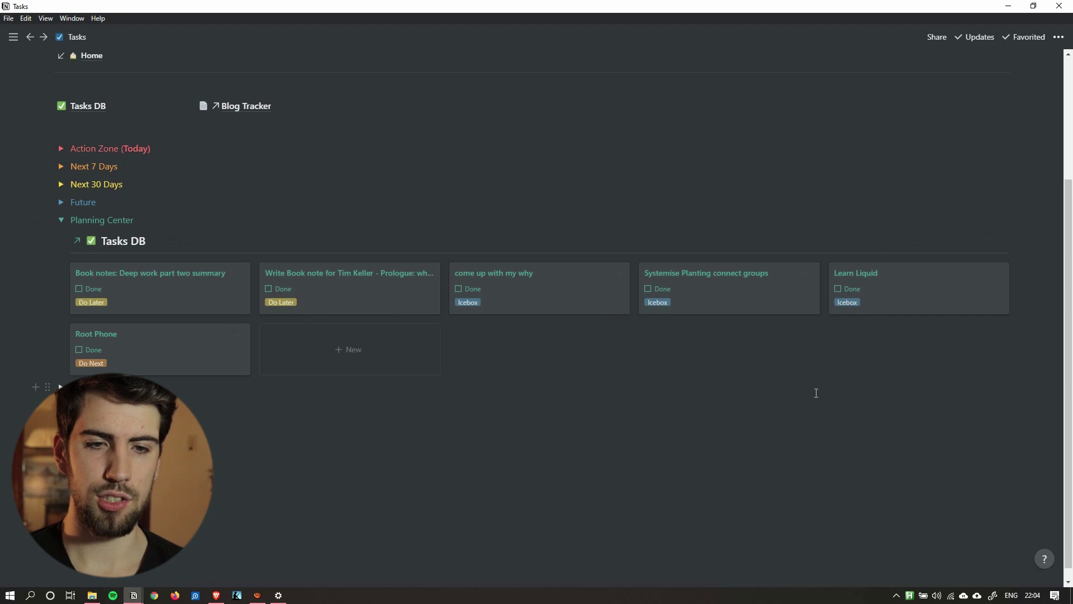
{"action": "left_click", "coordinate": [60, 385]}
{"action": "scroll", "coordinate": [510, 307], "scroll_direction": "down", "scroll_amount": 4}
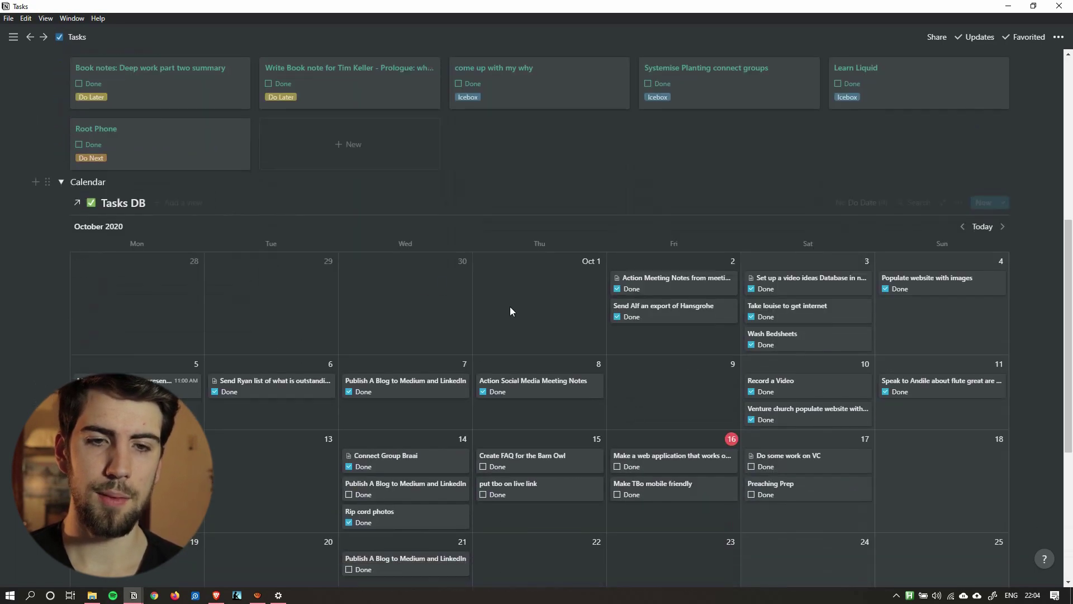
{"action": "scroll", "coordinate": [637, 327], "scroll_direction": "down", "scroll_amount": 1}
{"action": "scroll", "coordinate": [637, 327], "scroll_direction": "up", "scroll_amount": 2}
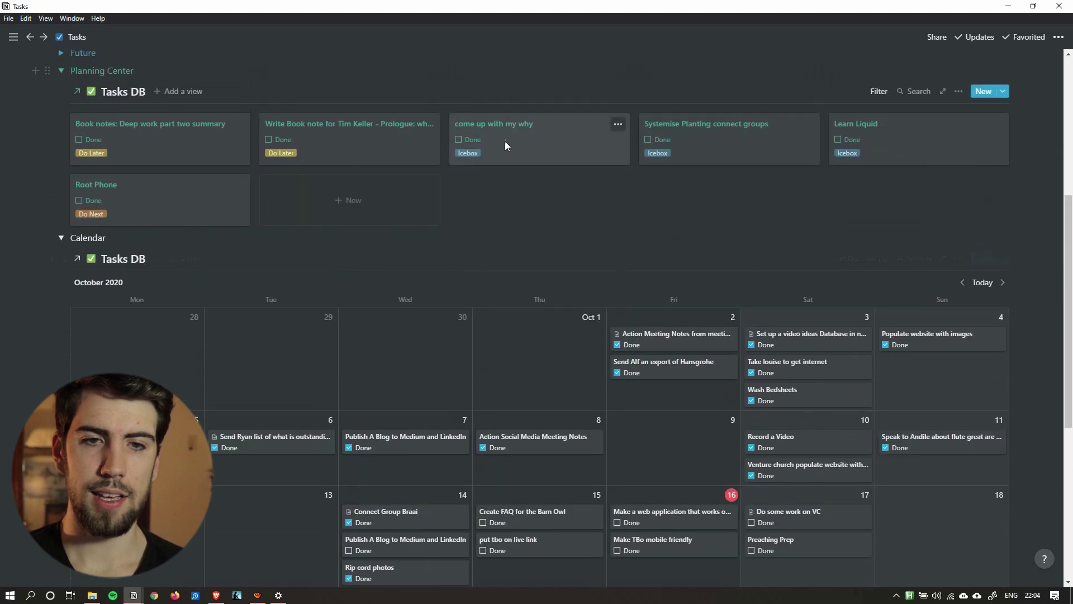
Drag 'come up with my why' onto Oct 1 and back to unscheduled, then collapse Planning Center
{"action": "left_click_drag", "start_coordinate": [504, 145], "coordinate": [556, 347]}
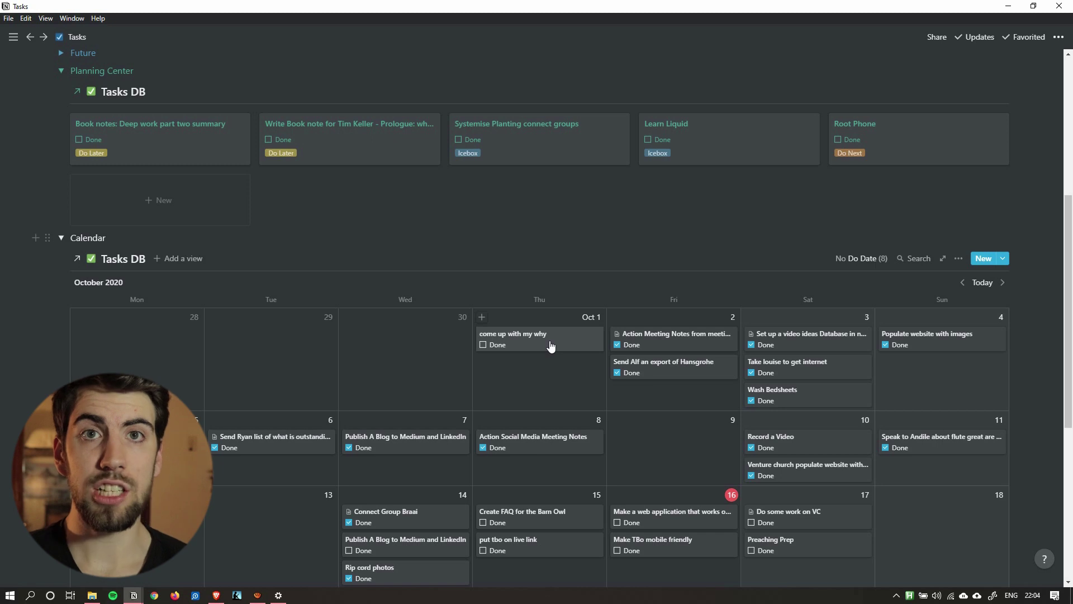
{"action": "left_click_drag", "start_coordinate": [550, 347], "coordinate": [652, 134]}
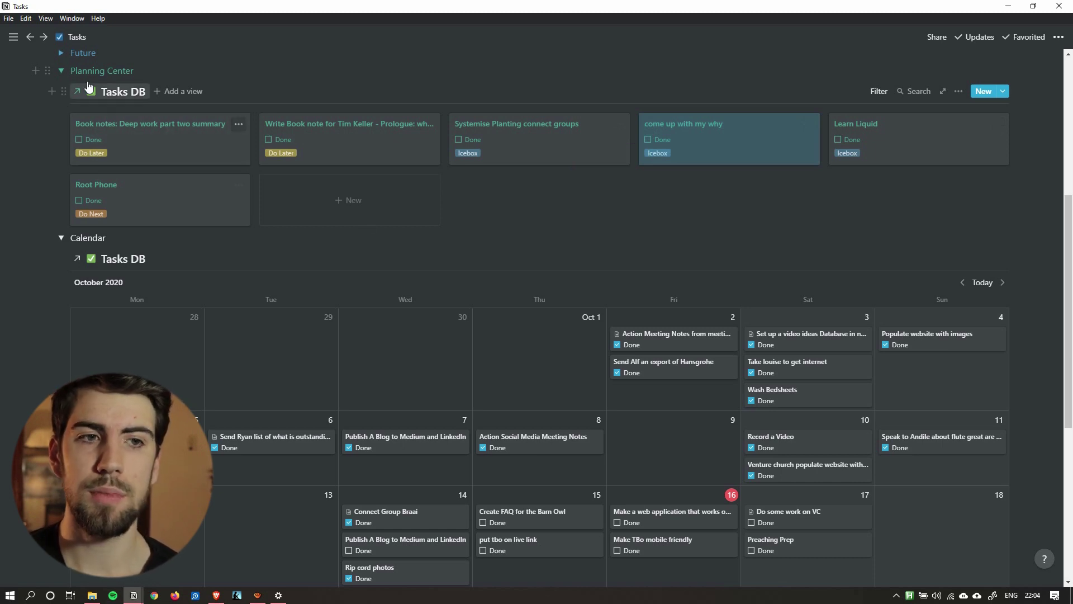
{"action": "left_click", "coordinate": [61, 71]}
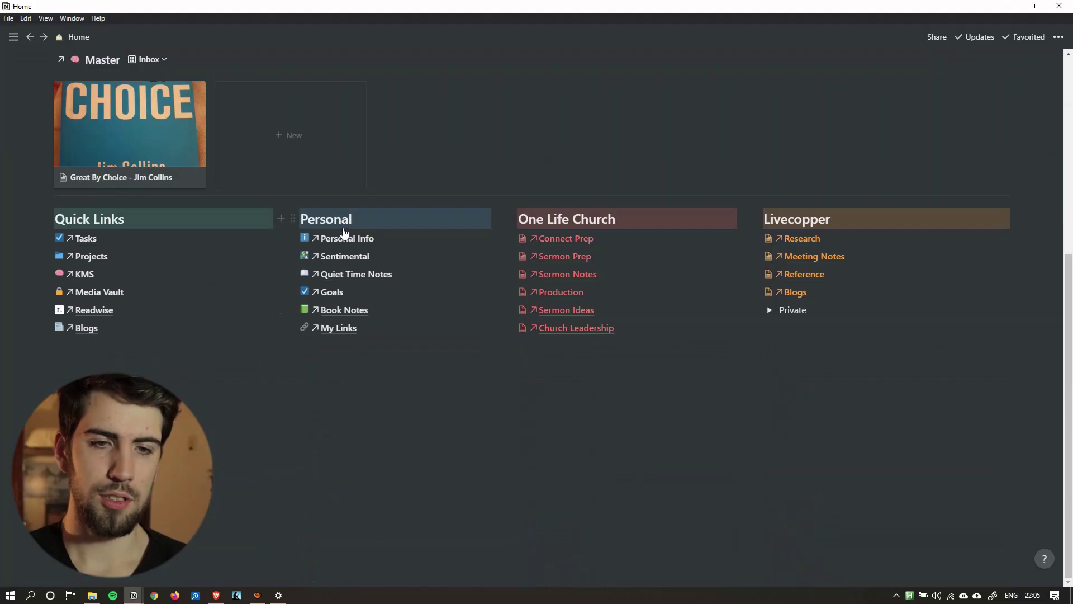
Scroll Home to the top and dock the sidebar page list open
{"action": "scroll", "coordinate": [338, 223], "scroll_direction": "up", "scroll_amount": 5}
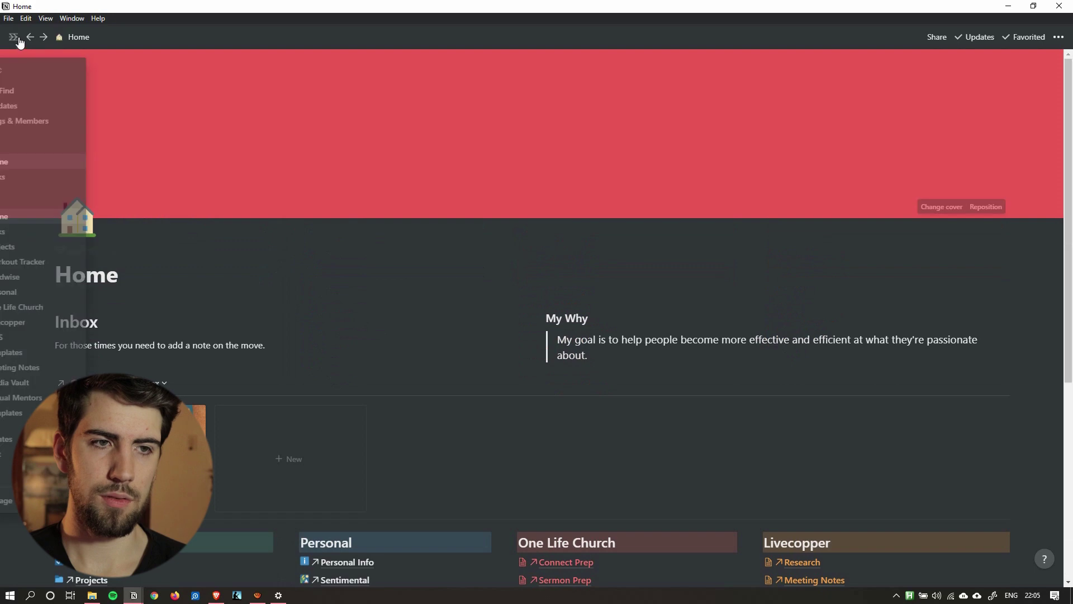
{"action": "mouse_move", "coordinate": [43, 231]}
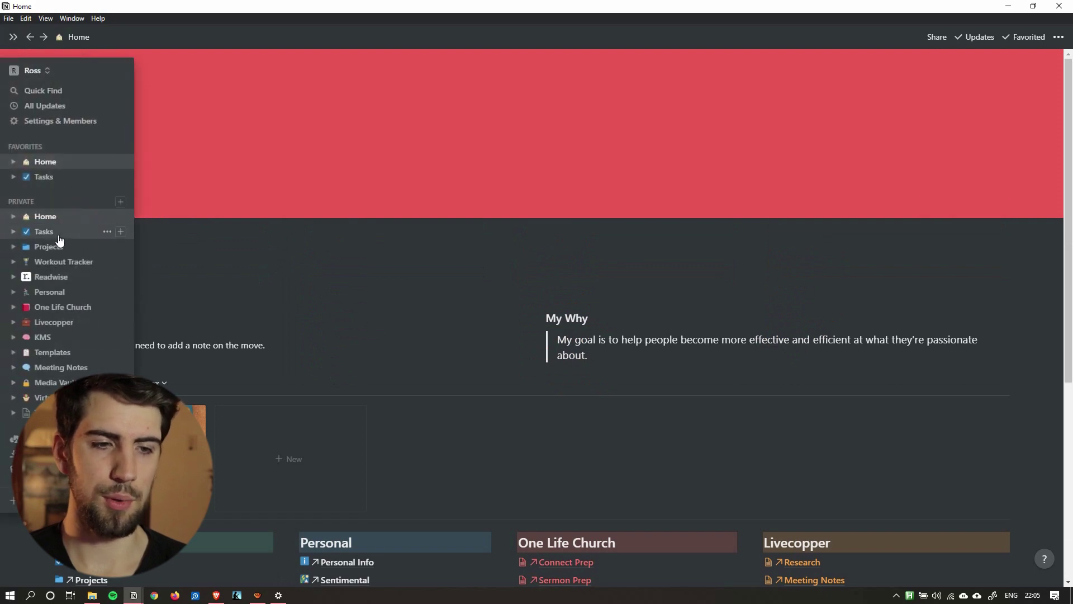
{"action": "left_click", "coordinate": [12, 43]}
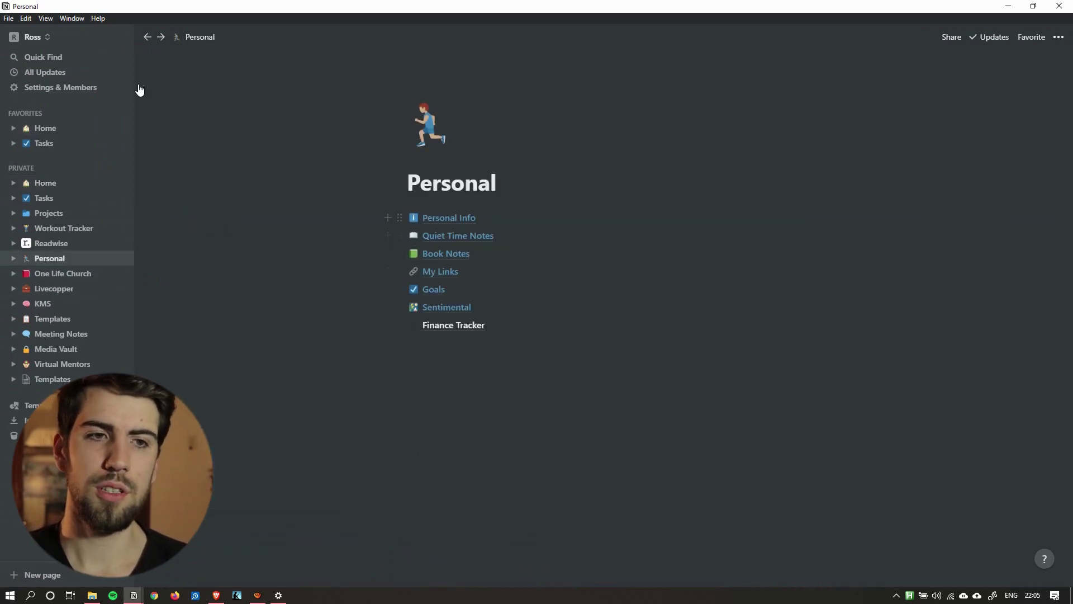
Collapse the docked sidebar with the « button beside the Personal page
{"action": "left_click", "coordinate": [124, 37]}
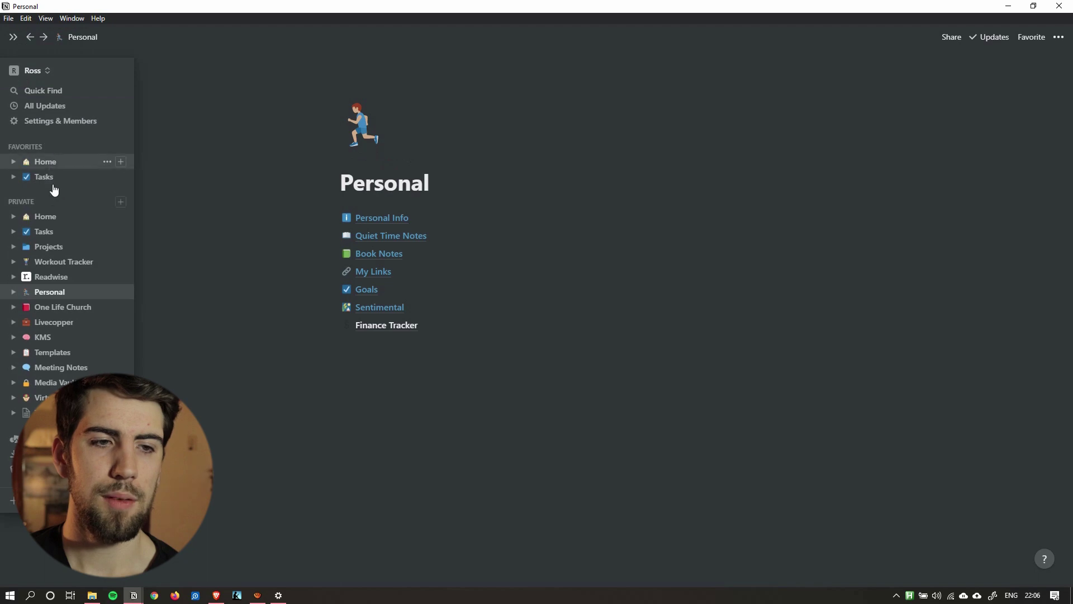
Open the Home page from the Private section of the sidebar
{"action": "left_click", "coordinate": [53, 221]}
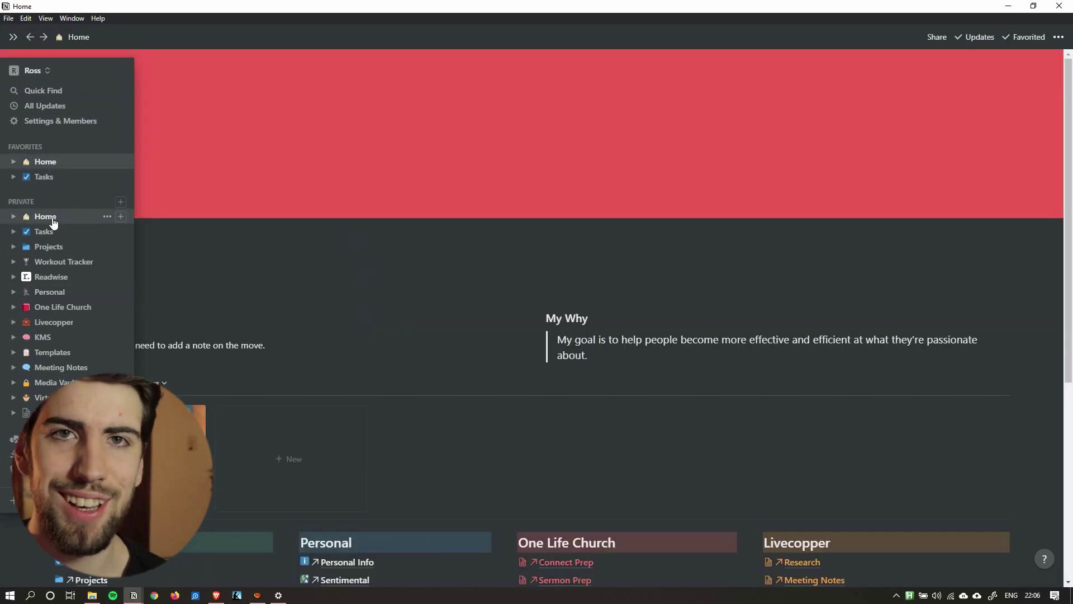